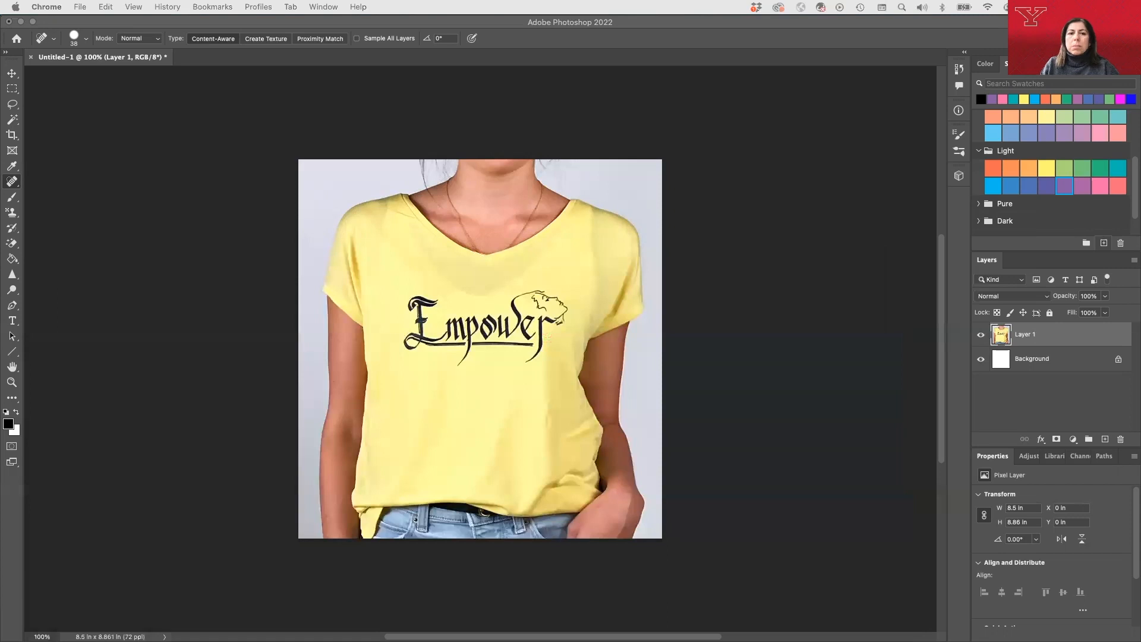
Close the browser window and remove the "Empower" lettering from the yellow shirt with the Content-Aware Spot Healing Brush.
drag(0, 78, 140, 75)
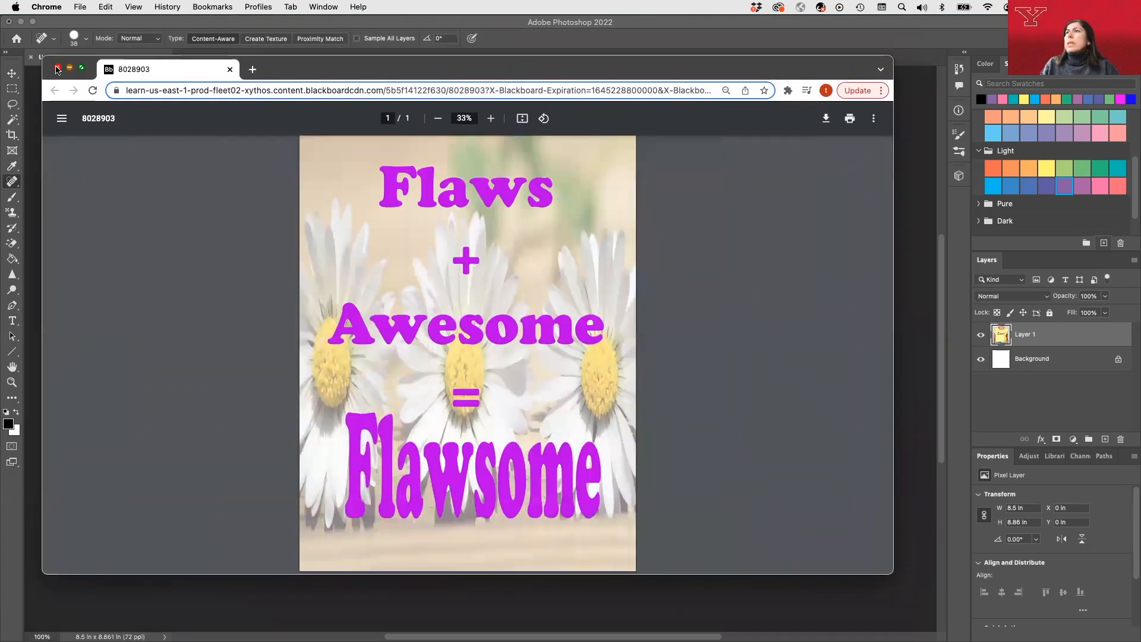
click(58, 68)
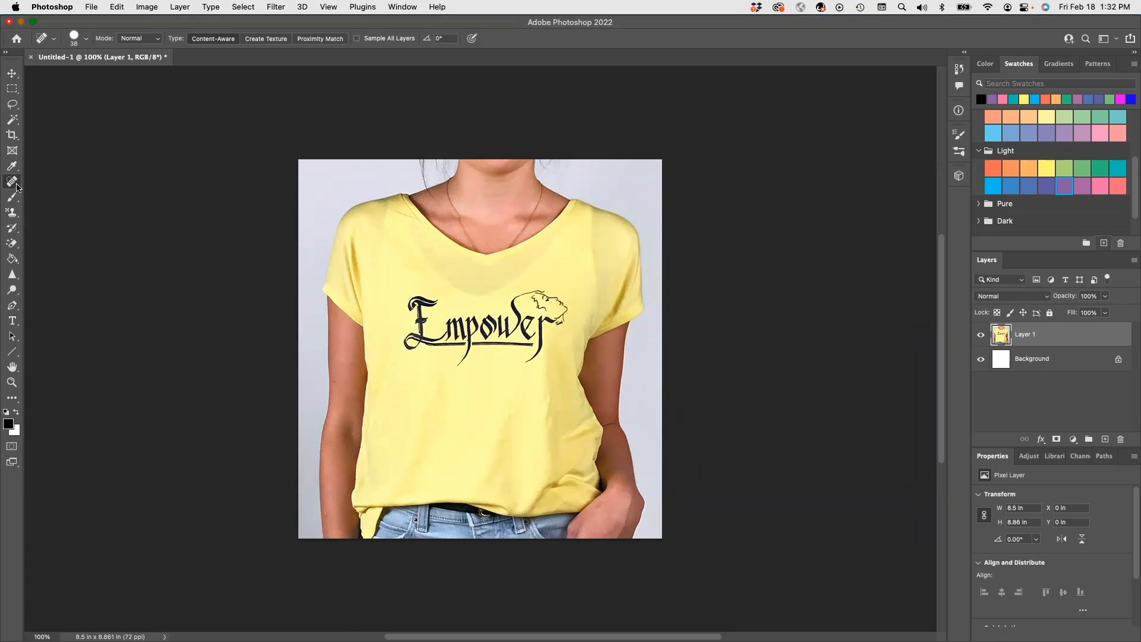
right_click(18, 187)
click(59, 179)
mouse_move(403, 293)
mouse_down()
mouse_move(437, 304)
mouse_move(419, 311)
mouse_move(406, 353)
mouse_move(405, 341)
mouse_move(446, 344)
mouse_move(456, 312)
mouse_move(456, 340)
mouse_up()
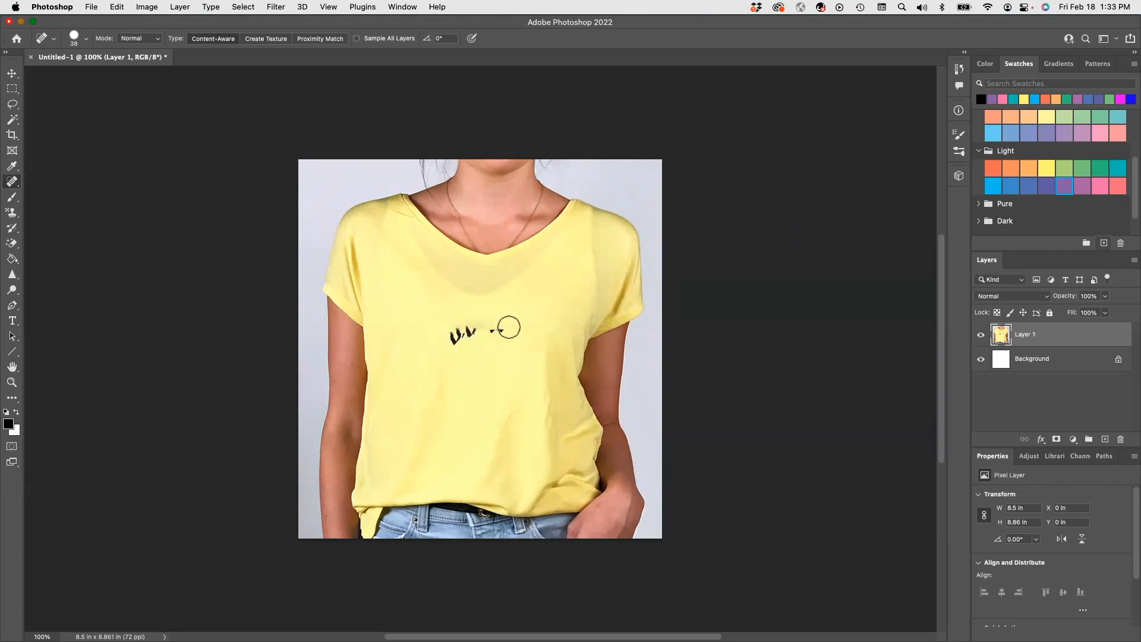
mouse_move(508, 327)
mouse_down()
mouse_move(450, 334)
mouse_move(469, 325)
mouse_up()
click(479, 321)
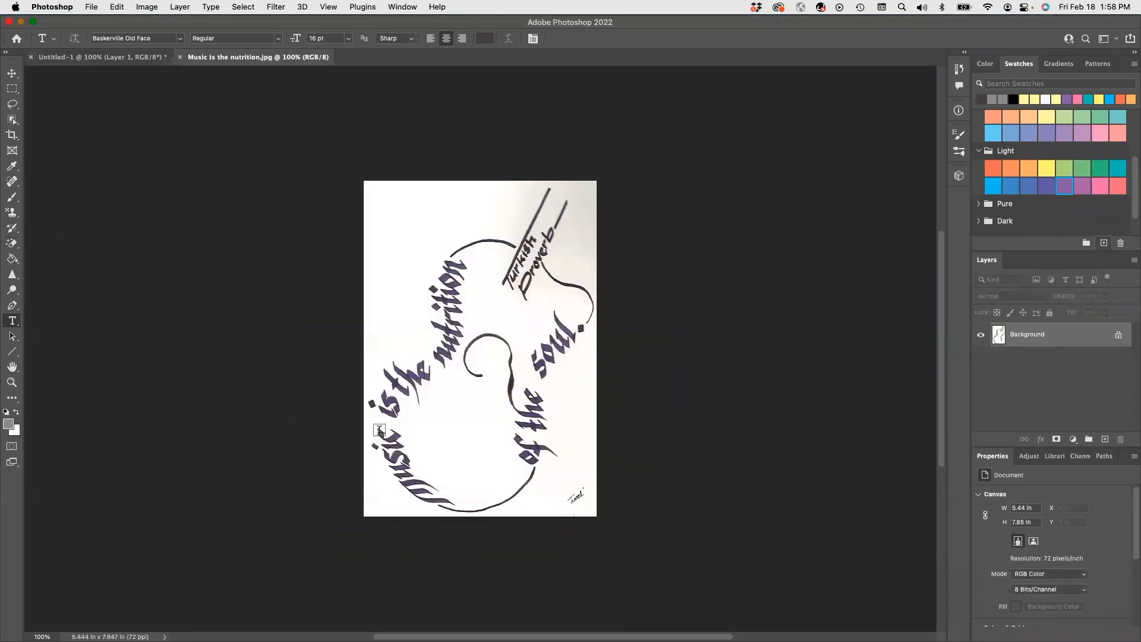
Resize the "Music is the nutrition.jpg" image to 2 inches wide.
click(77, 57)
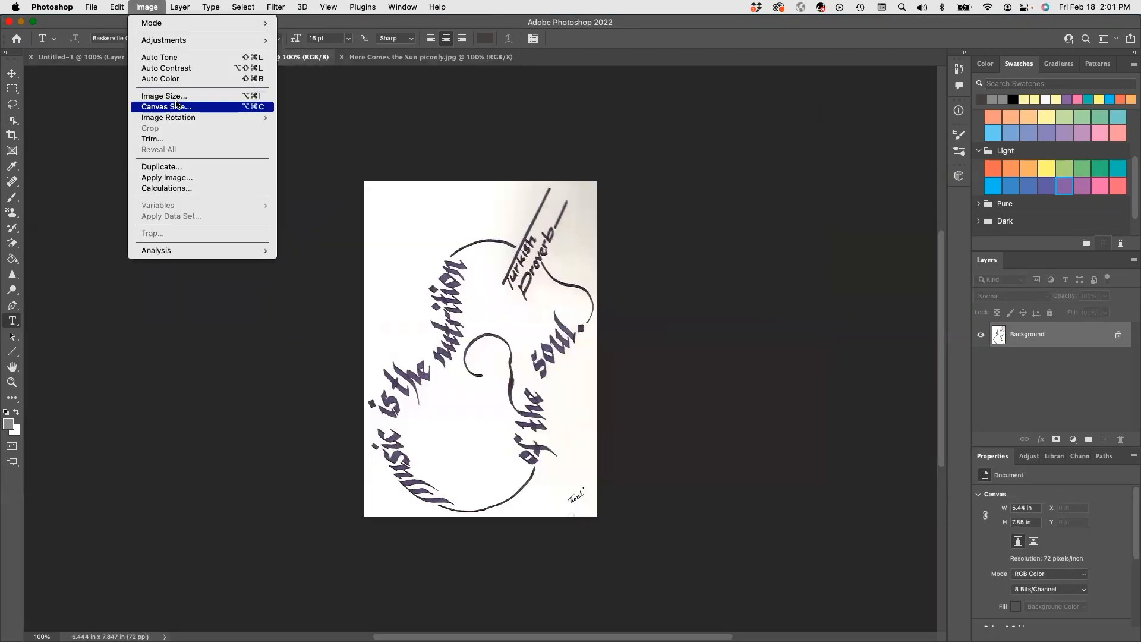
click(163, 96)
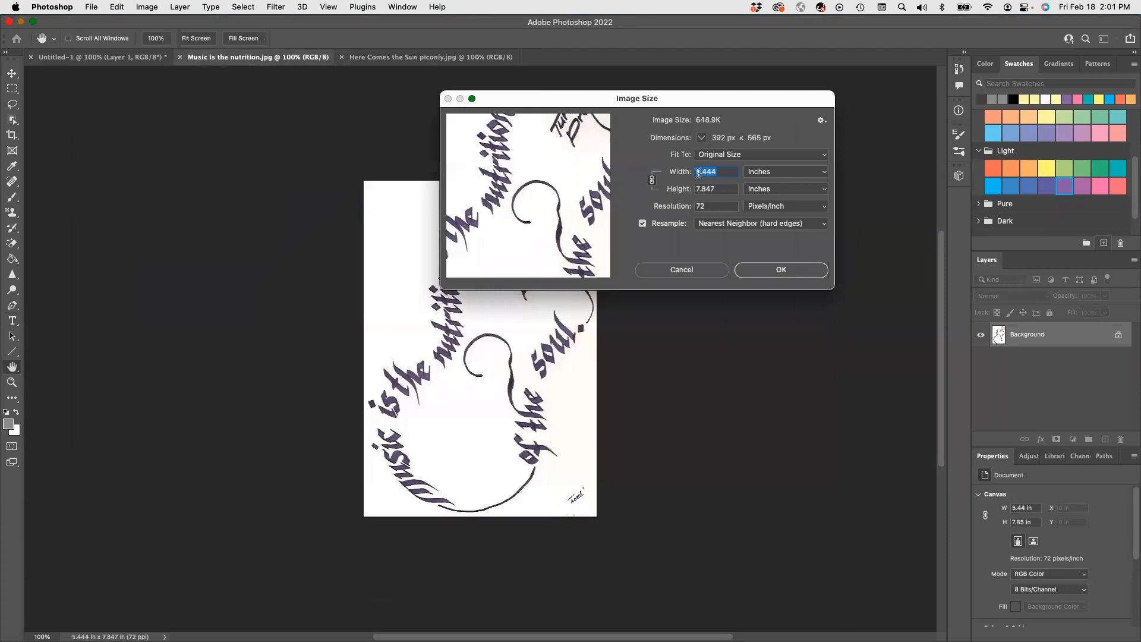
text(2)
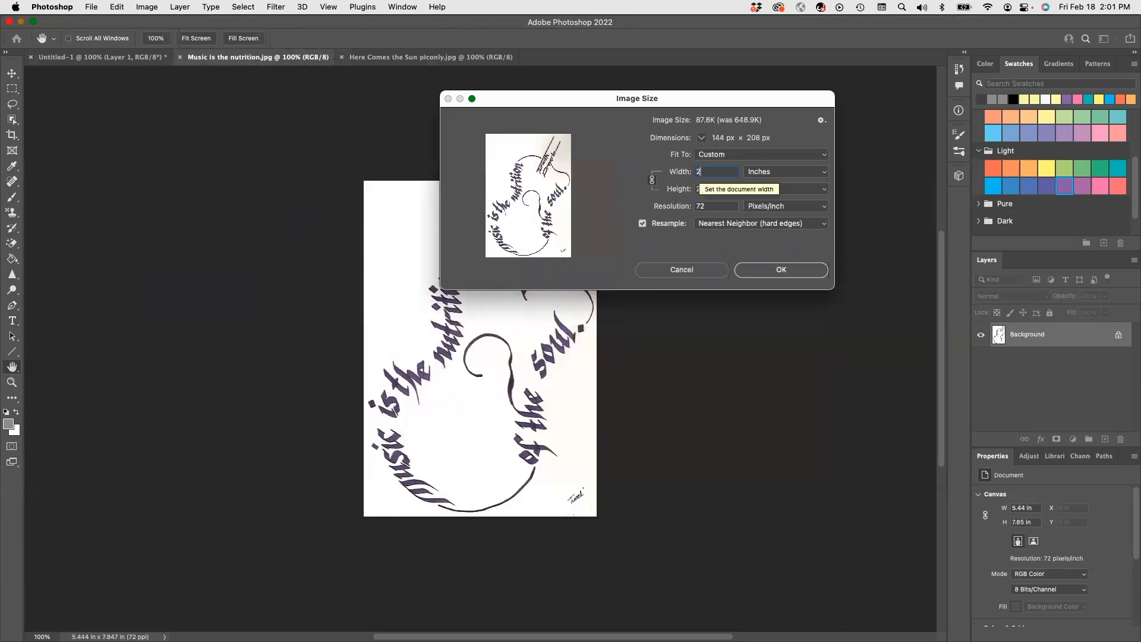
key(Return)
key(t)
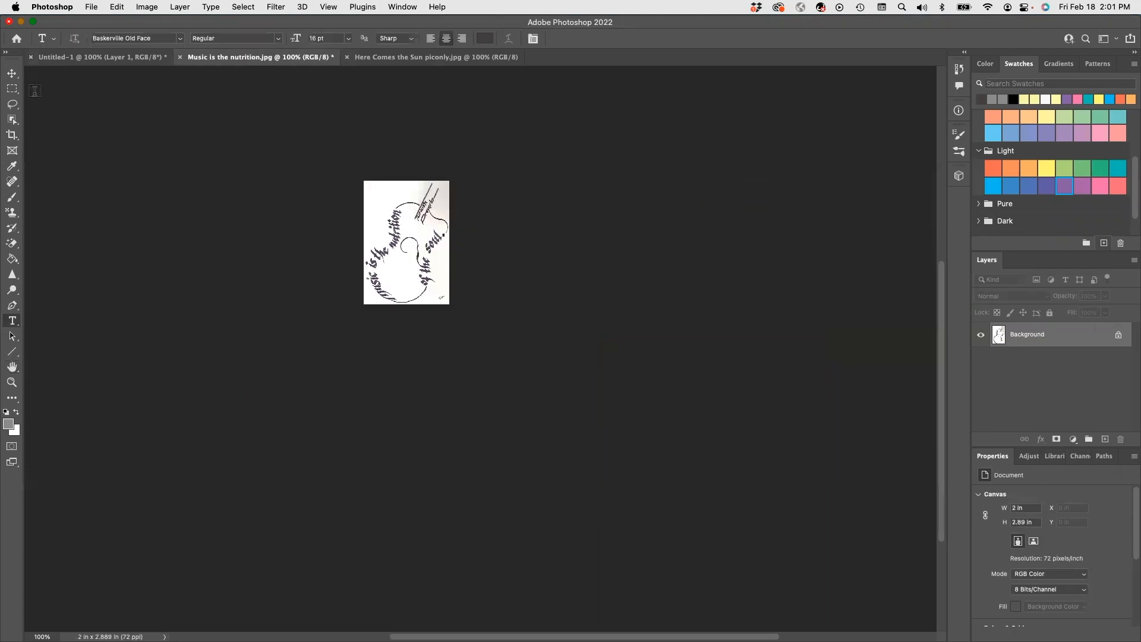
Select the white background around the guitar lettering with the Magic Wand at tolerance 32, and invert the selection.
click(12, 121)
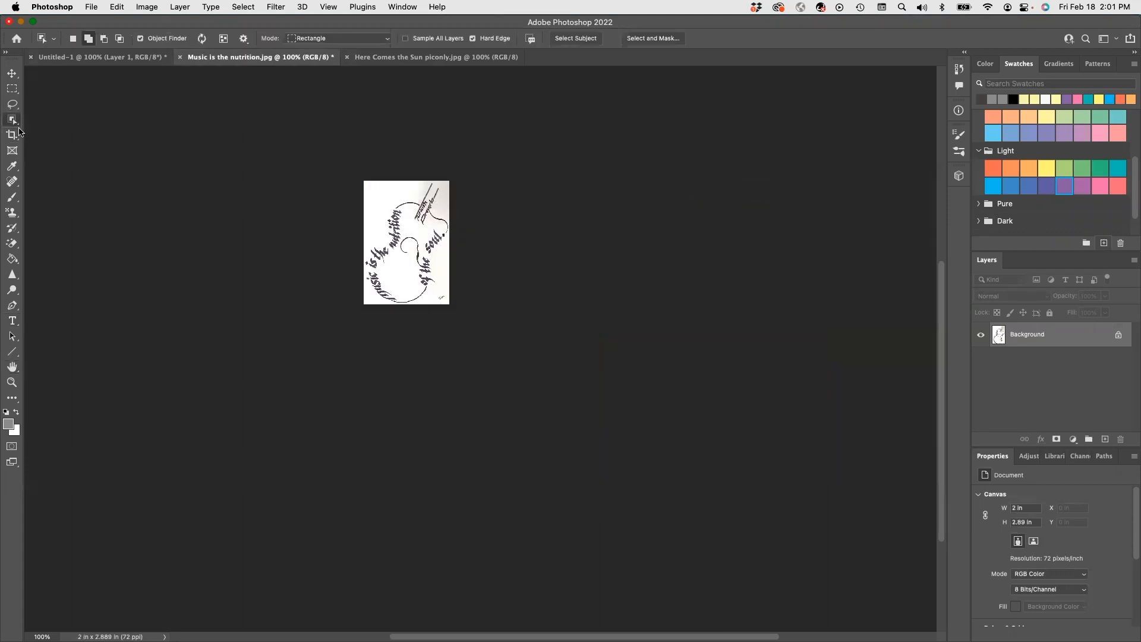
key(super+equal)
key(super+equal)
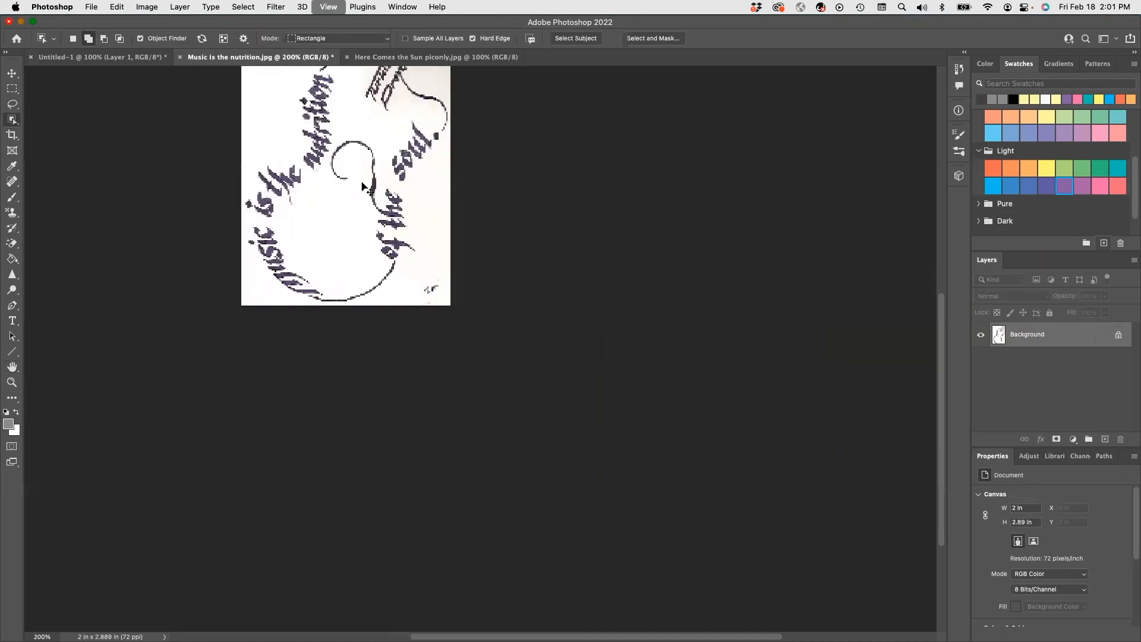
scroll(397, 207, up, 5)
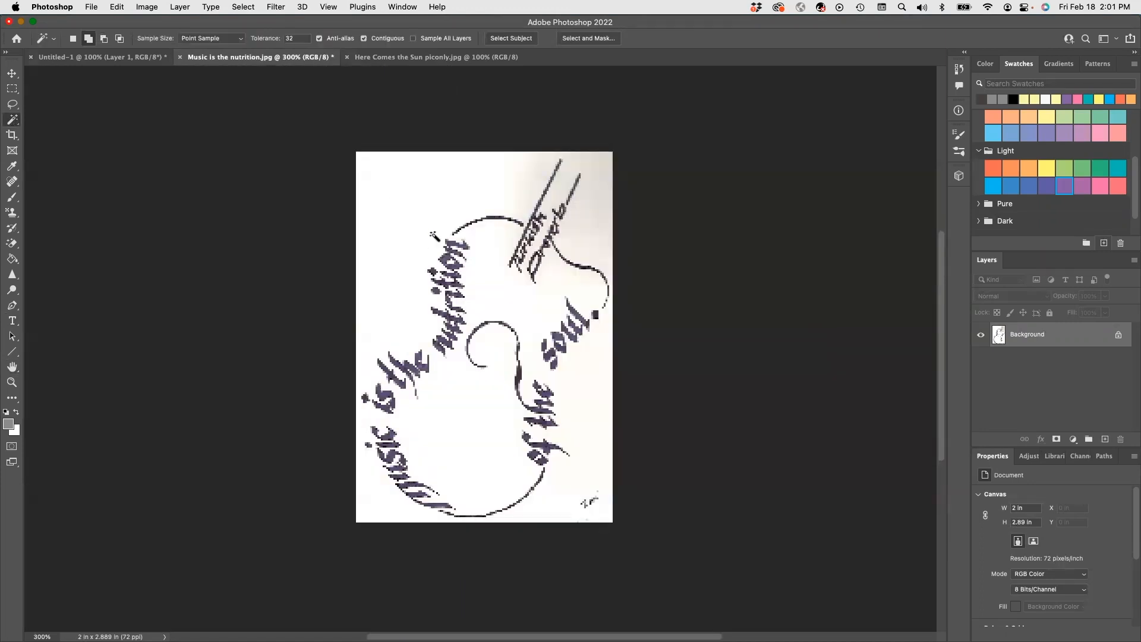
click(412, 221)
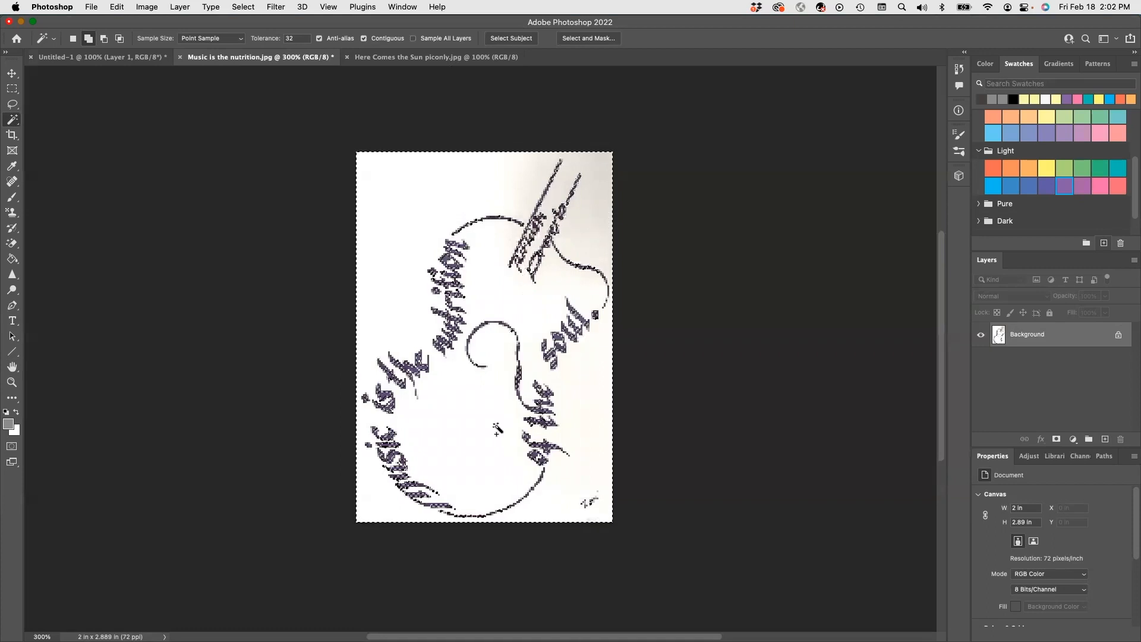
click(245, 7)
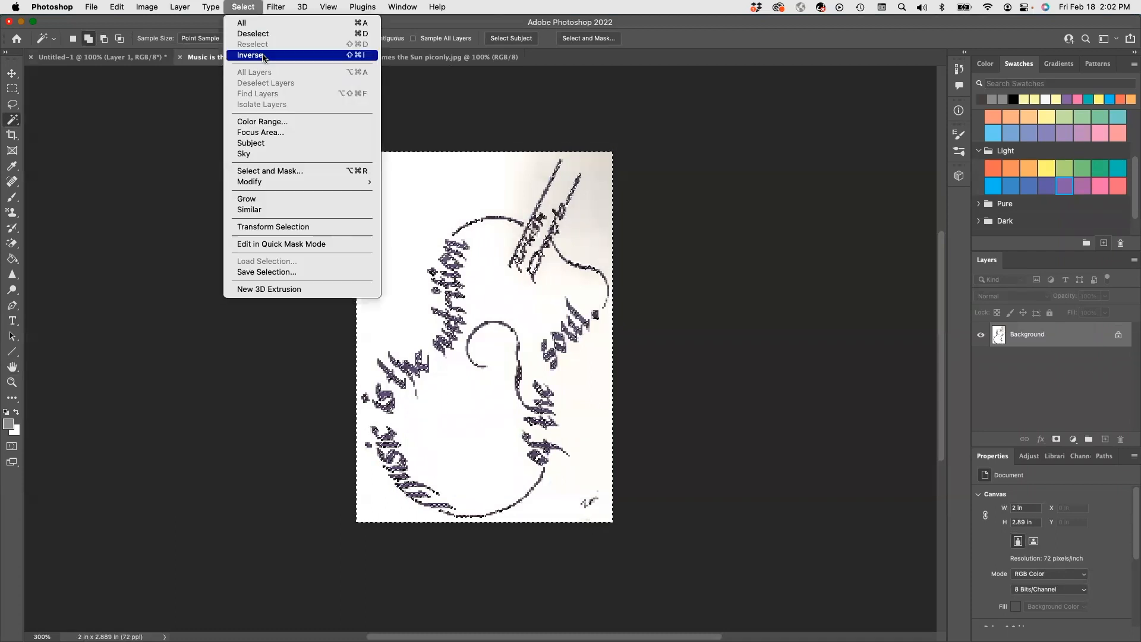
click(263, 55)
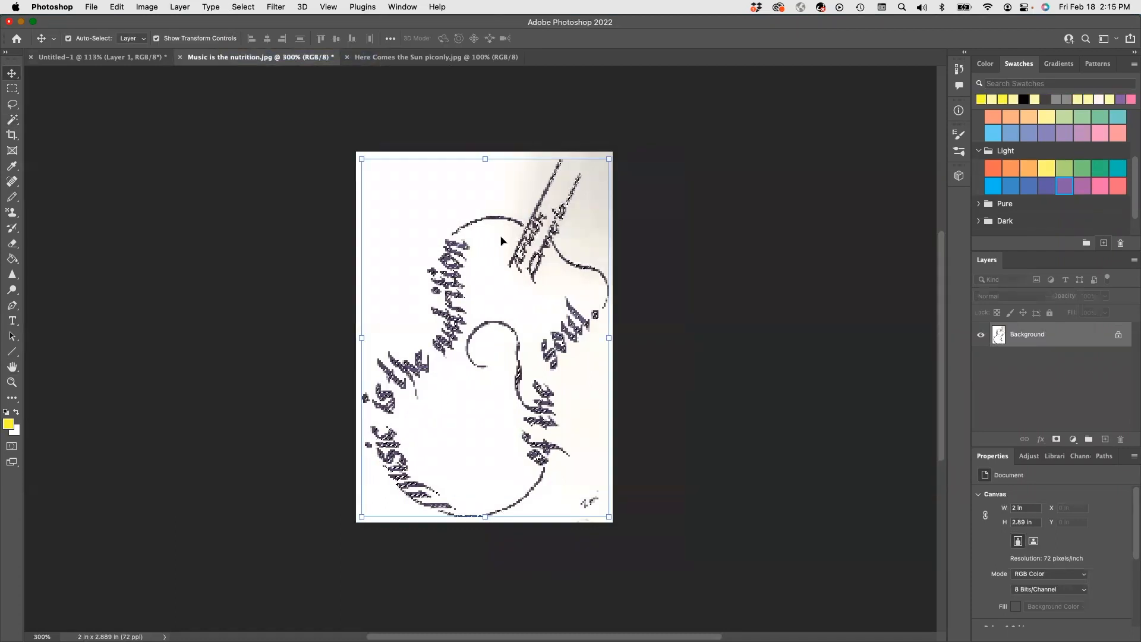
Copy the selected guitar lettering and paste it onto the yellow shirt in the Untitled-1 document.
click(119, 7)
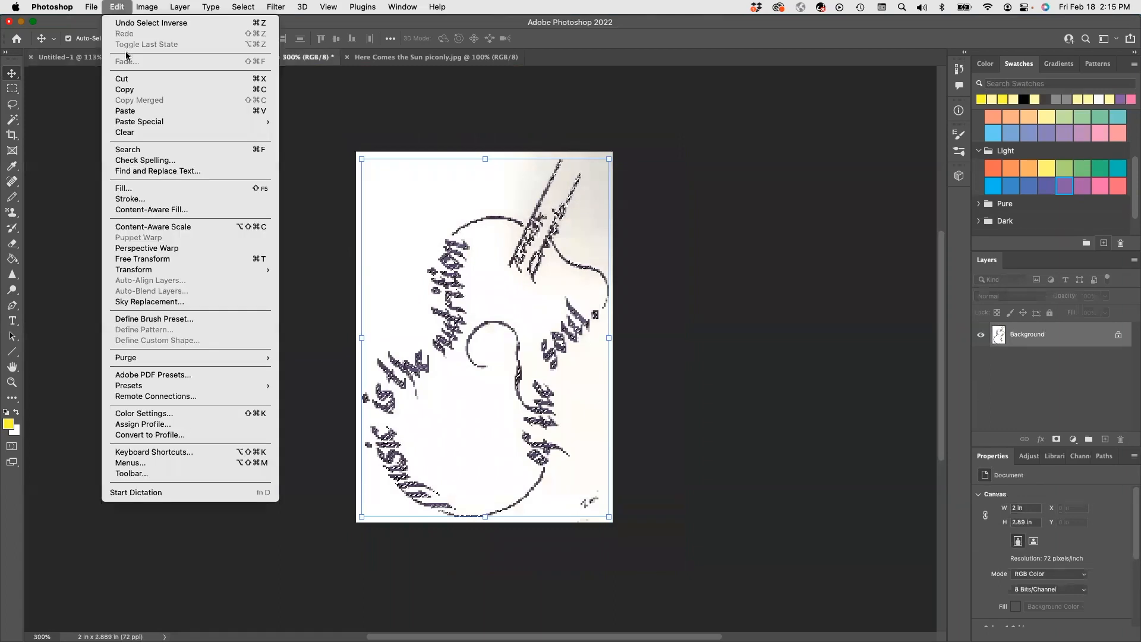
click(133, 85)
click(93, 57)
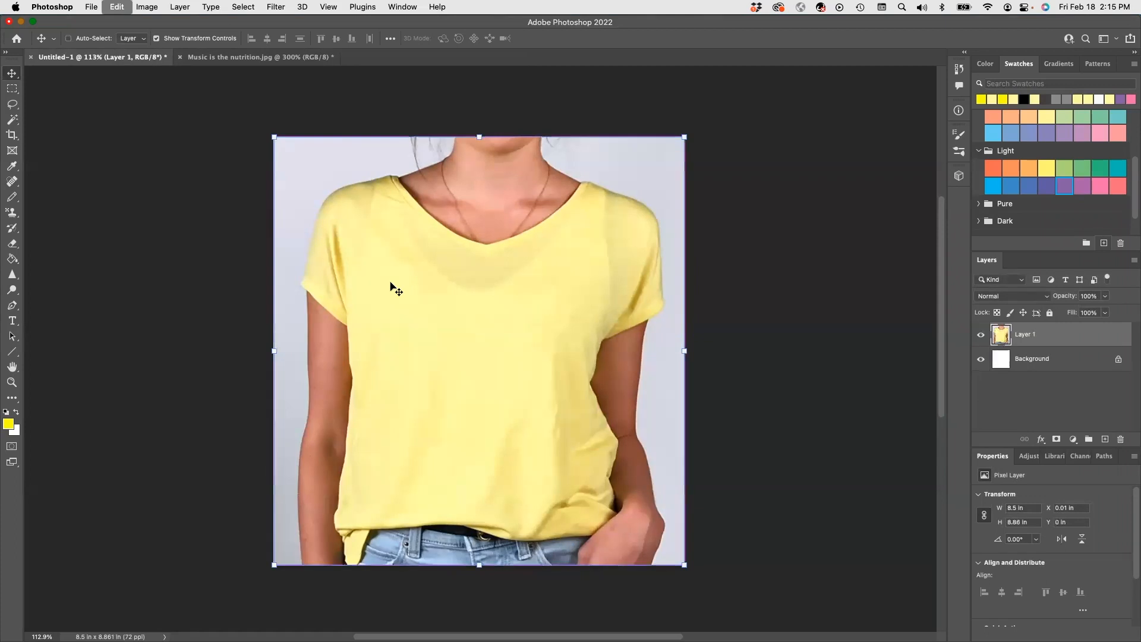
key(cmd+v)
click(478, 413)
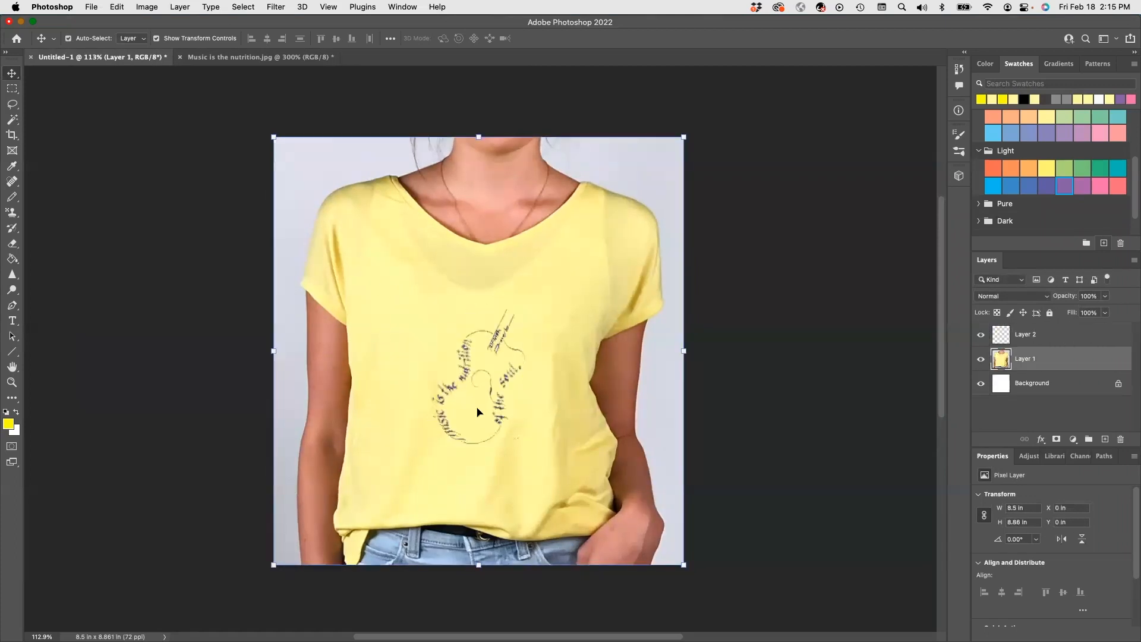
Make Layer 2, which holds the pasted guitar lettering, the active layer.
scroll(520, 421, up, 4)
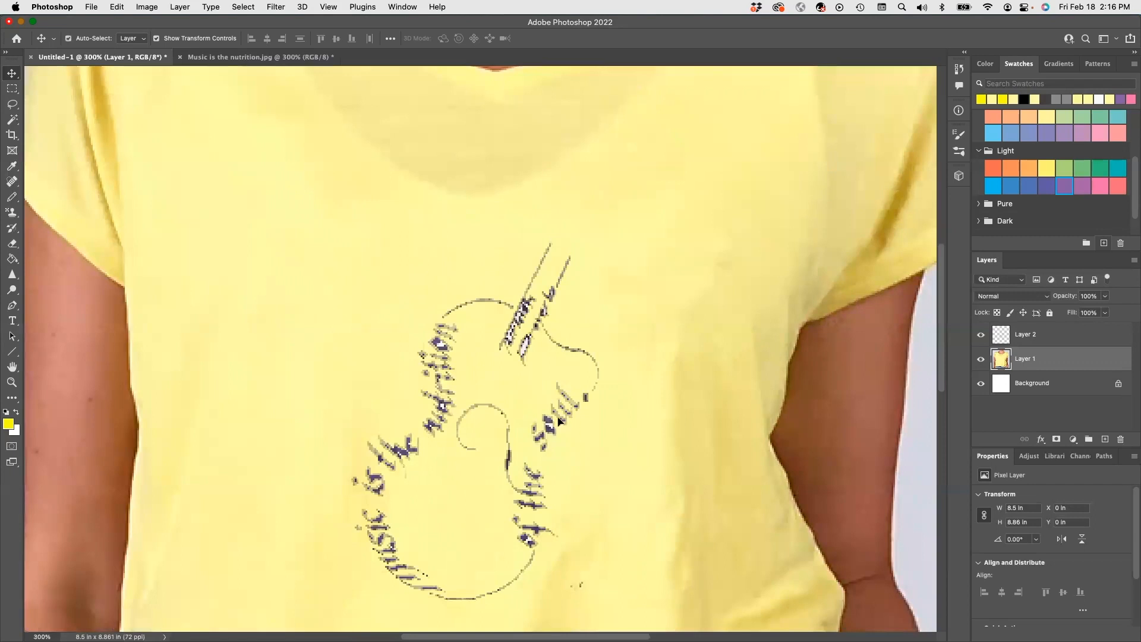
key(cmd+=)
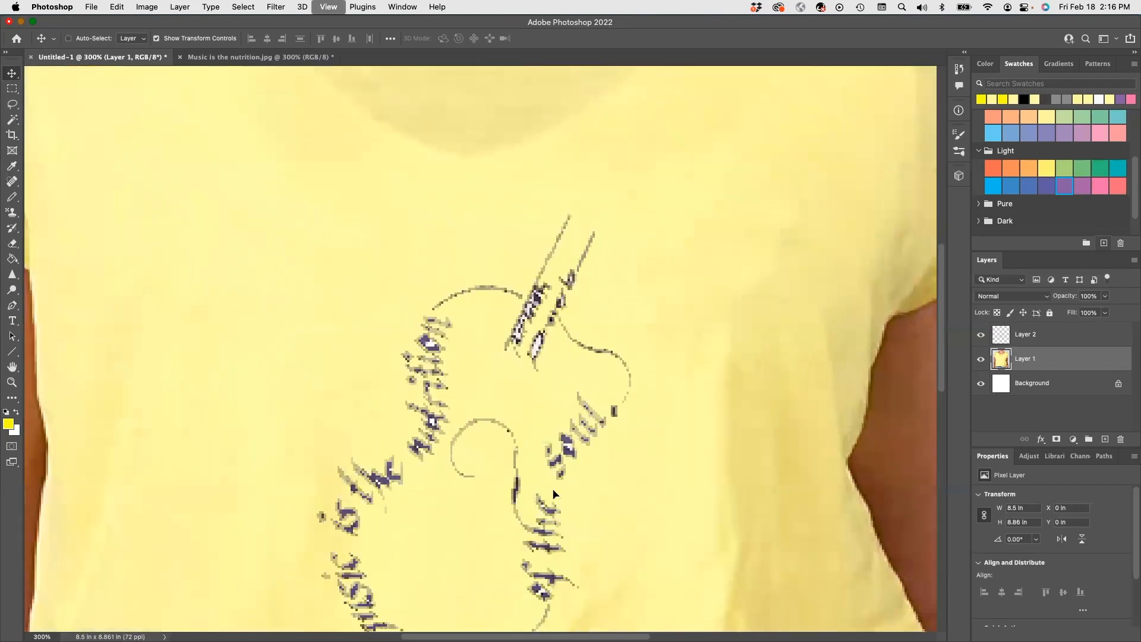
scroll(555, 493, down, 3)
scroll(555, 493, left, 2)
scroll(555, 494, right, 2)
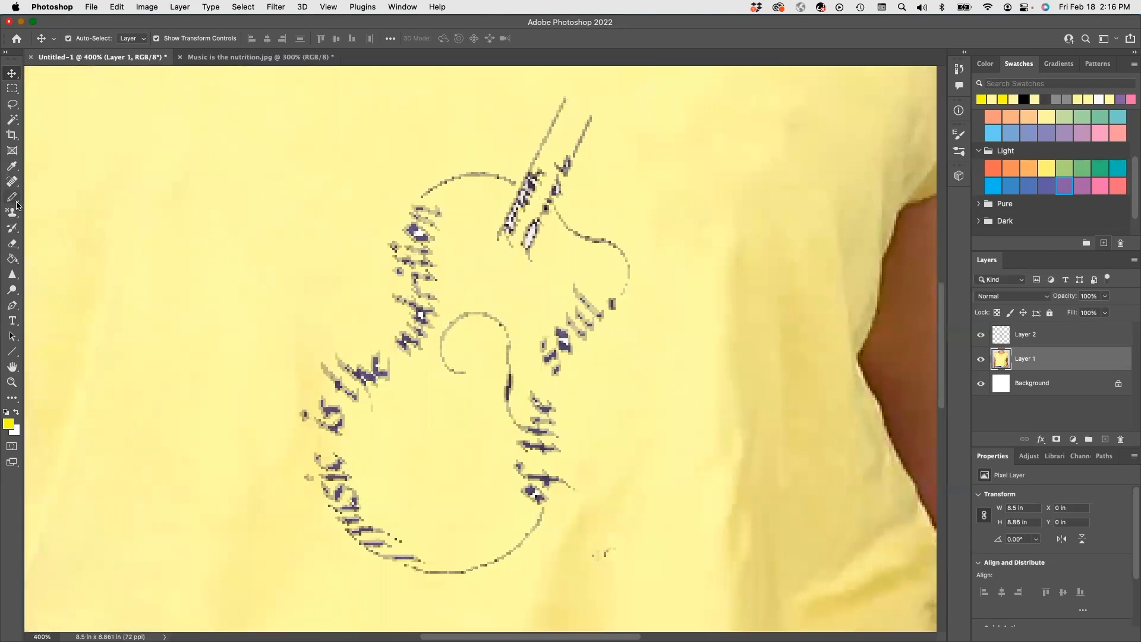
click(13, 244)
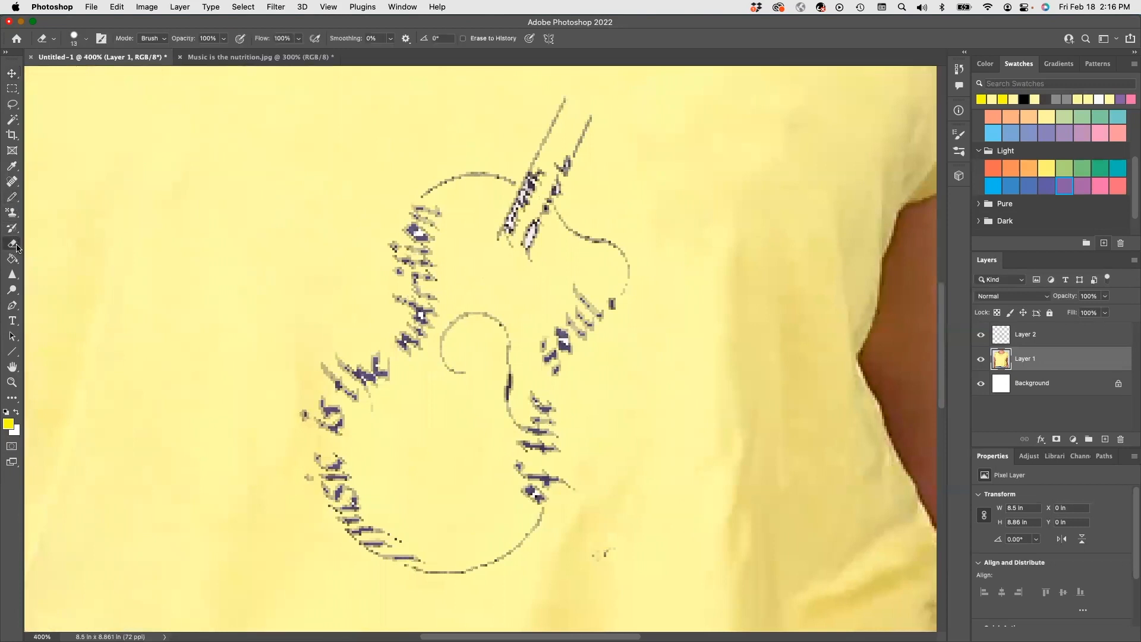
right_click(20, 249)
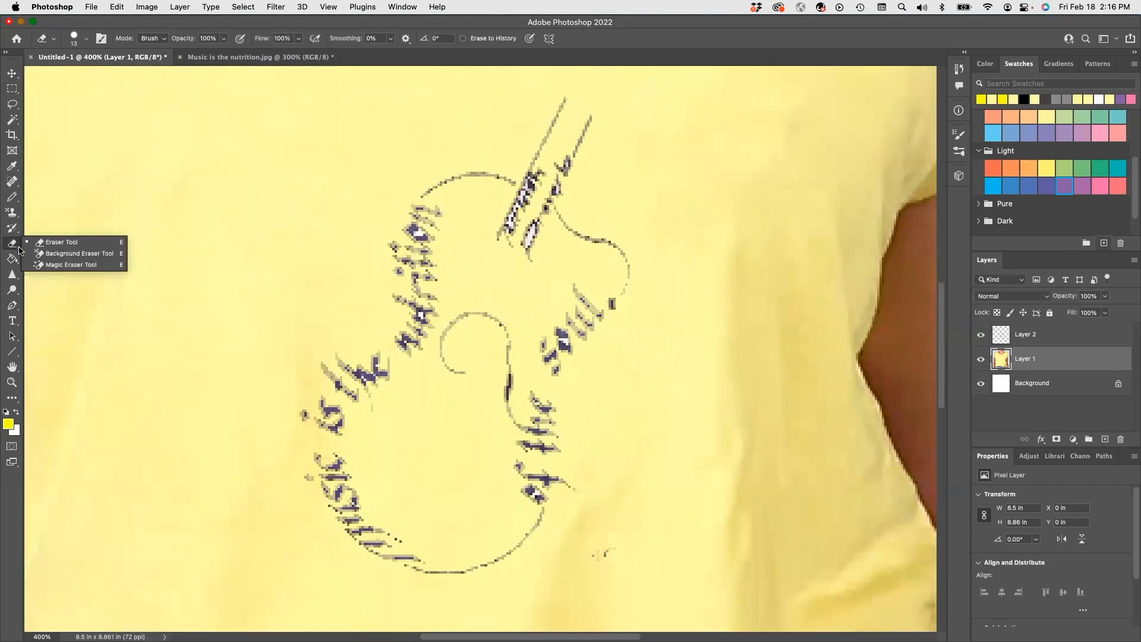
click(1024, 362)
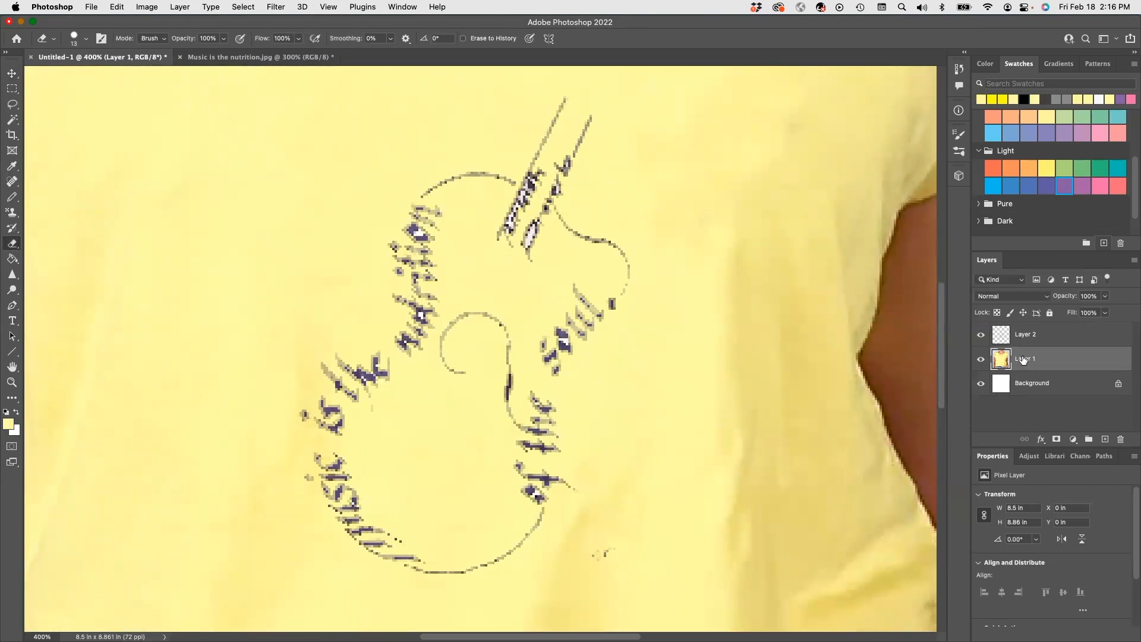
click(1028, 340)
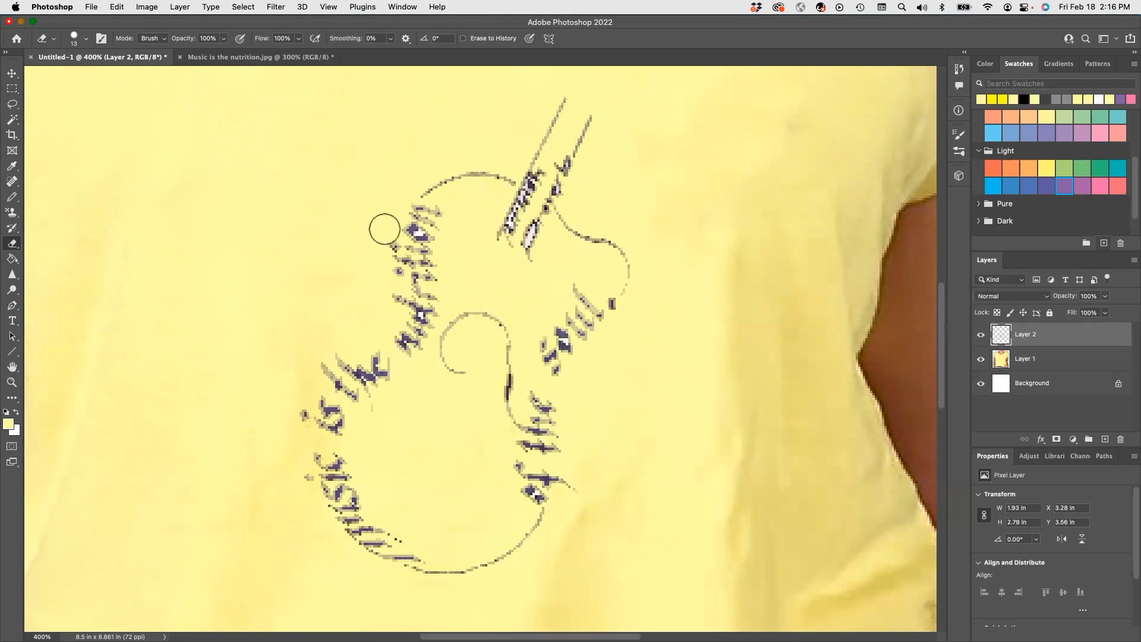
Reset the colours to default black and white and fill the words "is the" with black using the Paint Bucket.
key(b)
key(d)
click(13, 259)
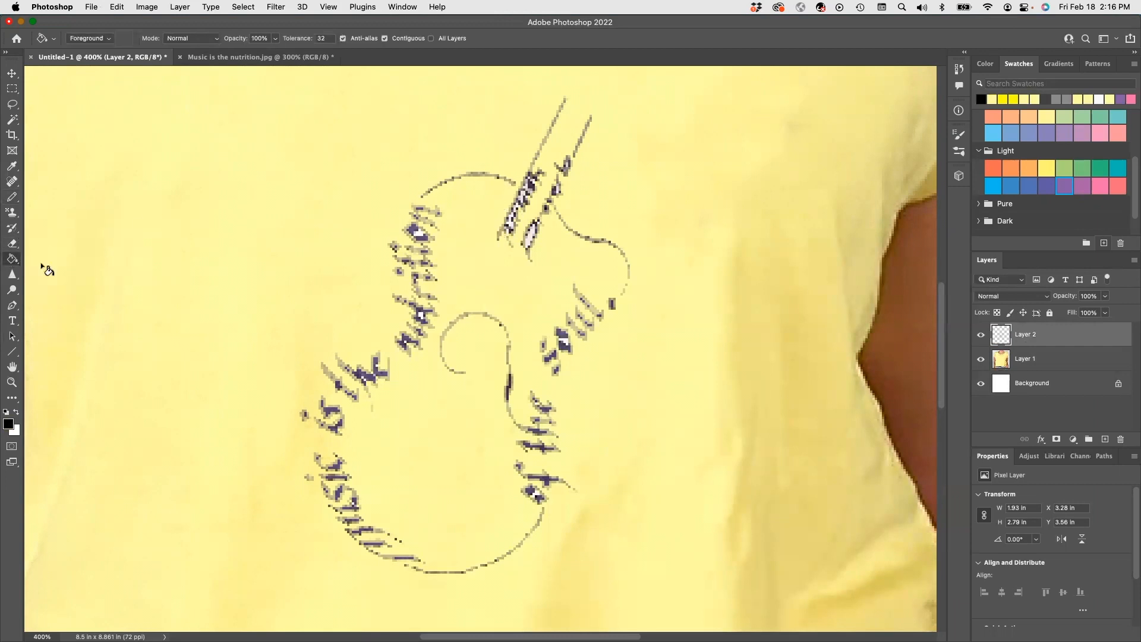
click(340, 364)
click(334, 379)
click(380, 366)
click(340, 423)
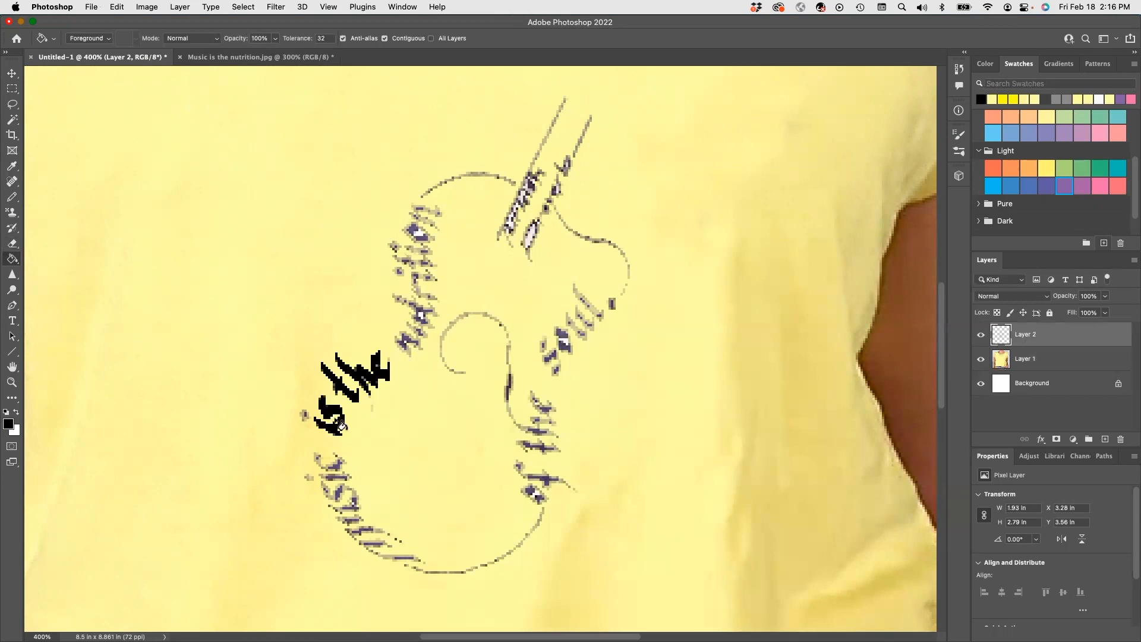
Fill the dot of "is" and all the letters of the word "Music" with black.
click(304, 415)
click(333, 464)
click(335, 476)
click(308, 477)
click(338, 493)
click(326, 488)
click(354, 499)
click(344, 509)
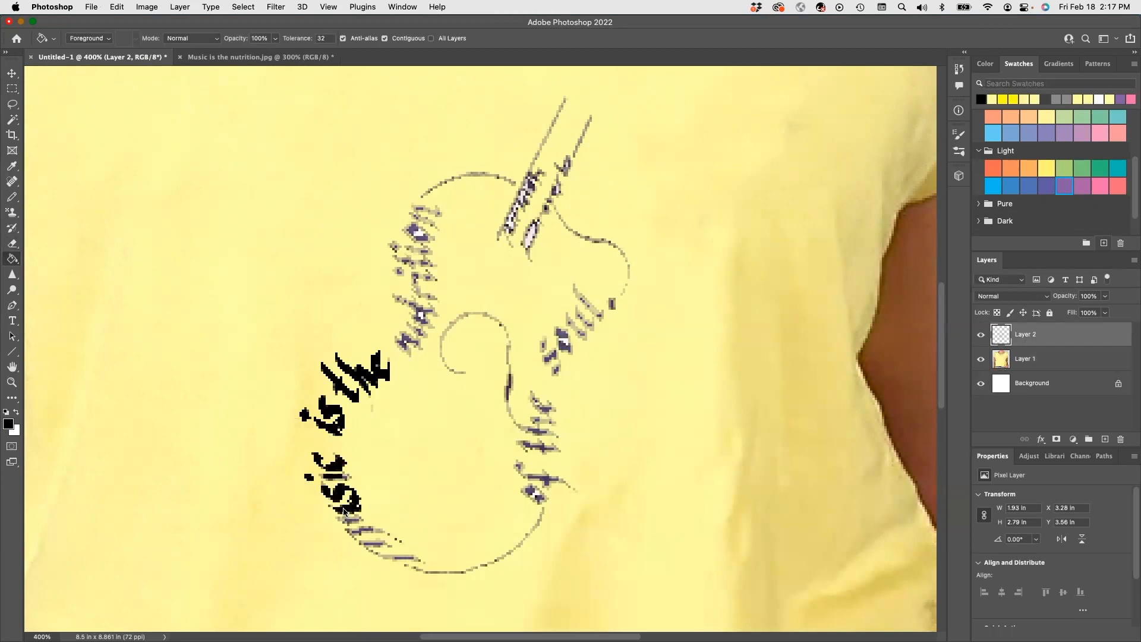
click(352, 519)
click(359, 529)
click(374, 542)
click(397, 557)
Fill the words "of the" and the curl inside the guitar with black.
click(540, 498)
click(538, 496)
click(535, 478)
click(526, 470)
click(549, 452)
click(540, 442)
click(537, 425)
click(508, 383)
click(511, 414)
click(547, 408)
click(534, 397)
click(509, 352)
click(490, 320)
click(456, 372)
Fill the word "soul" and the square dot after it with black.
click(559, 348)
click(568, 336)
click(579, 324)
click(589, 312)
click(603, 304)
click(611, 304)
Fill the curved guitar outline between the dot after "soul" and the neck with black.
click(622, 293)
click(628, 273)
click(626, 258)
click(618, 249)
click(598, 241)
click(571, 232)
click(559, 219)
Fill the "Turkish Proverb" lettering and the two straight lines of the guitar neck with black.
click(531, 237)
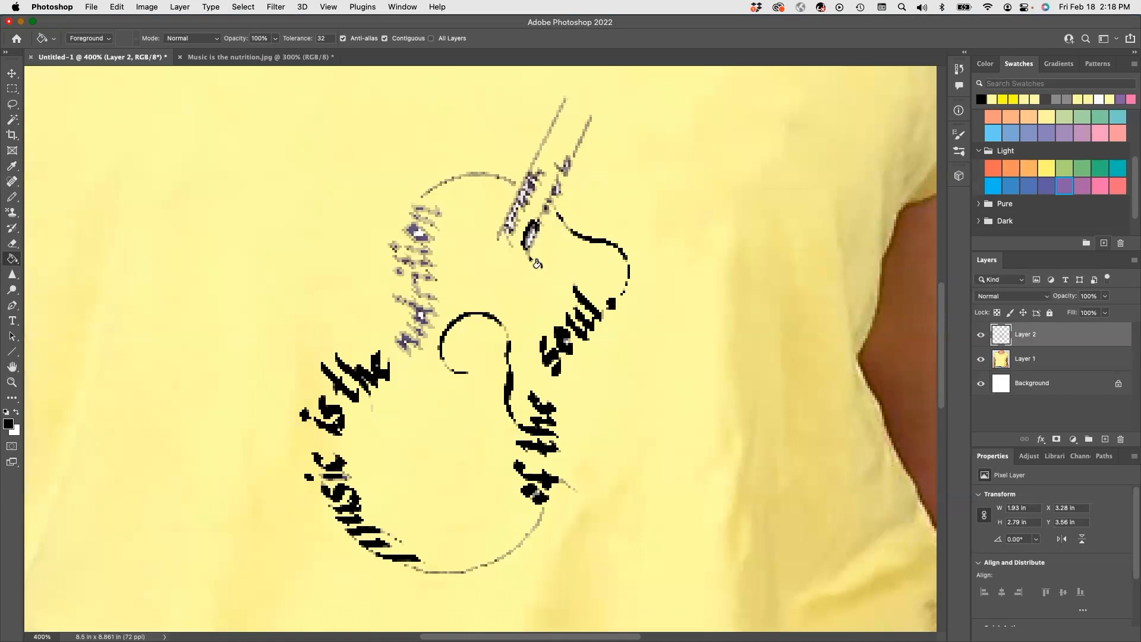
click(541, 223)
click(547, 205)
click(554, 189)
click(566, 165)
drag(562, 169, 590, 118)
mouse_move(498, 238)
mouse_down()
mouse_move(559, 114)
mouse_move(519, 221)
mouse_up()
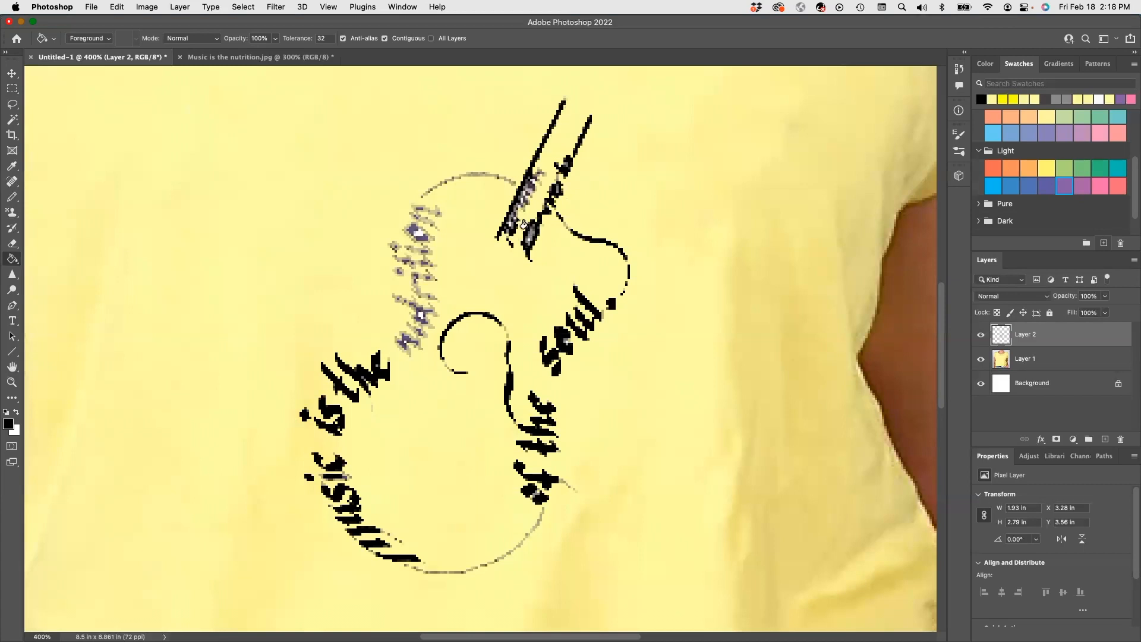
click(523, 209)
click(545, 181)
Fill the guitar's upper arc and the word "nutrition" with black.
mouse_move(504, 179)
mouse_down()
mouse_move(515, 184)
mouse_move(423, 195)
mouse_up()
mouse_move(406, 346)
mouse_down()
mouse_move(423, 295)
mouse_move(399, 270)
mouse_move(417, 259)
mouse_move(397, 246)
mouse_move(423, 251)
mouse_move(426, 220)
mouse_move(425, 233)
mouse_up()
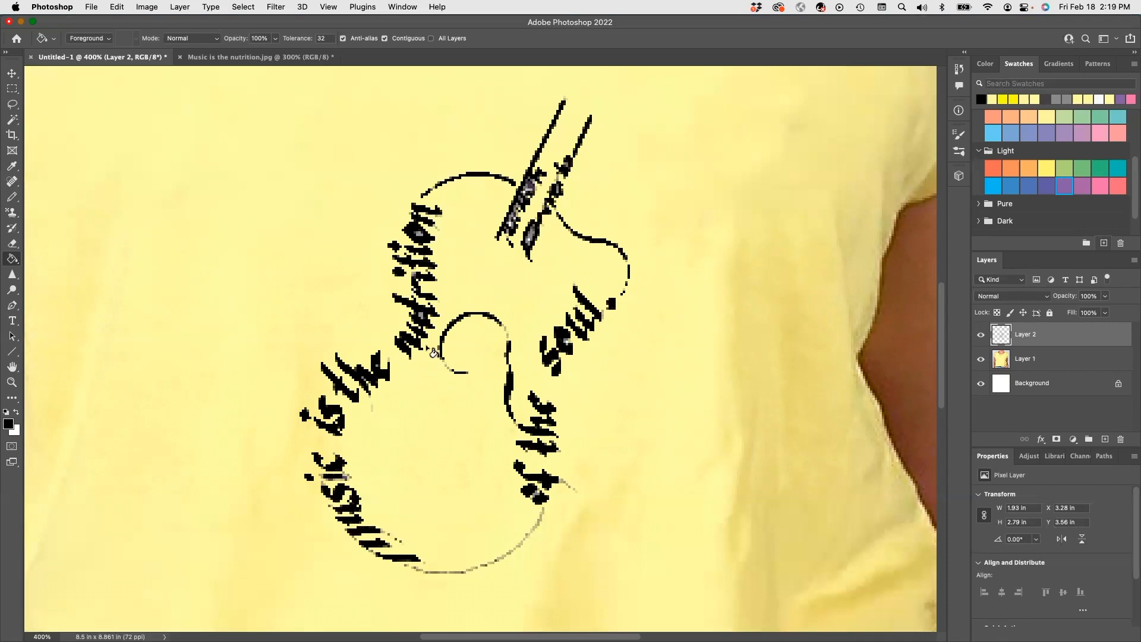
Undo the first fill on the guitar's lower curve and fill that curve and the tail of "of" with black.
click(415, 568)
key(super+z)
drag(430, 572, 574, 495)
click(574, 490)
click(447, 366)
click(504, 327)
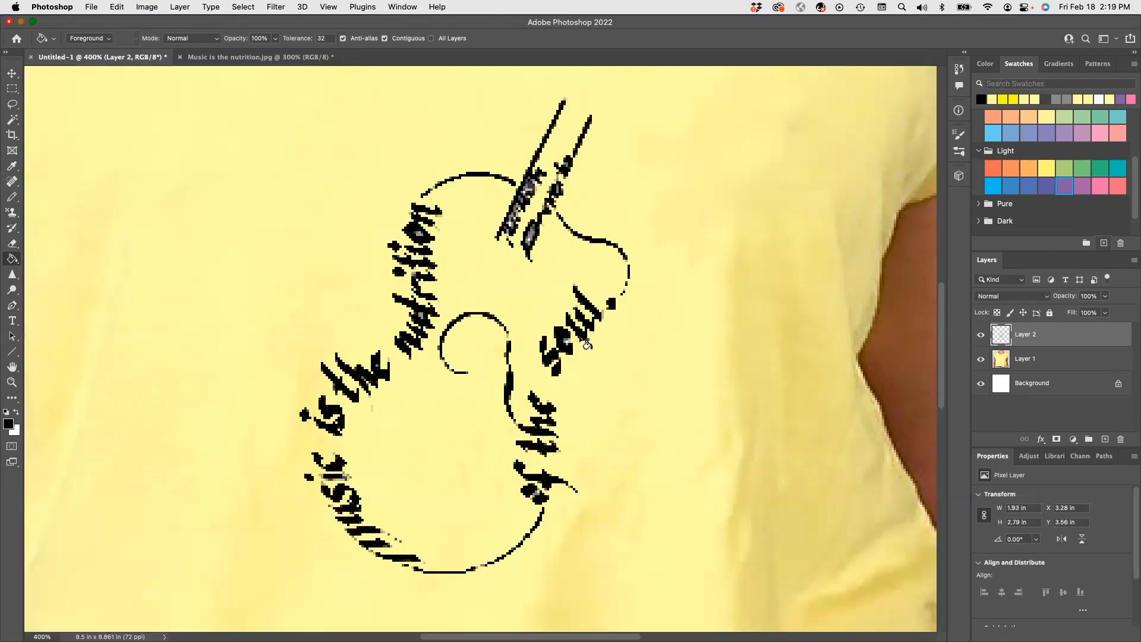
Sample the shirt's light yellow and use the Pencil to cover leftover pale pixels in the guitar lettering.
click(12, 195)
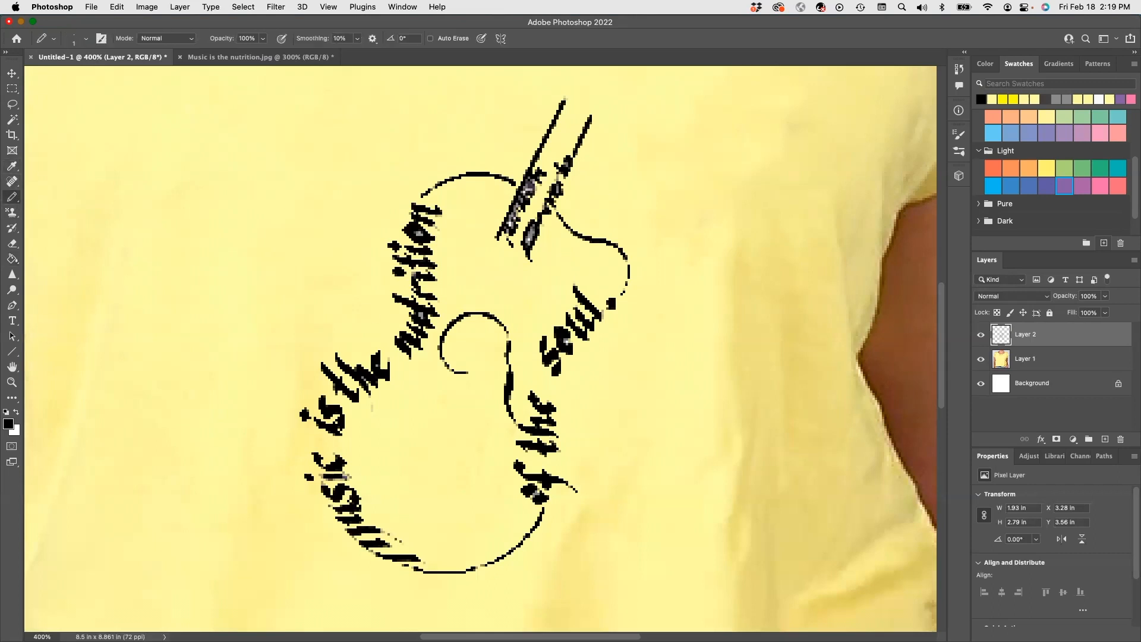
click(11, 166)
click(417, 356)
click(13, 197)
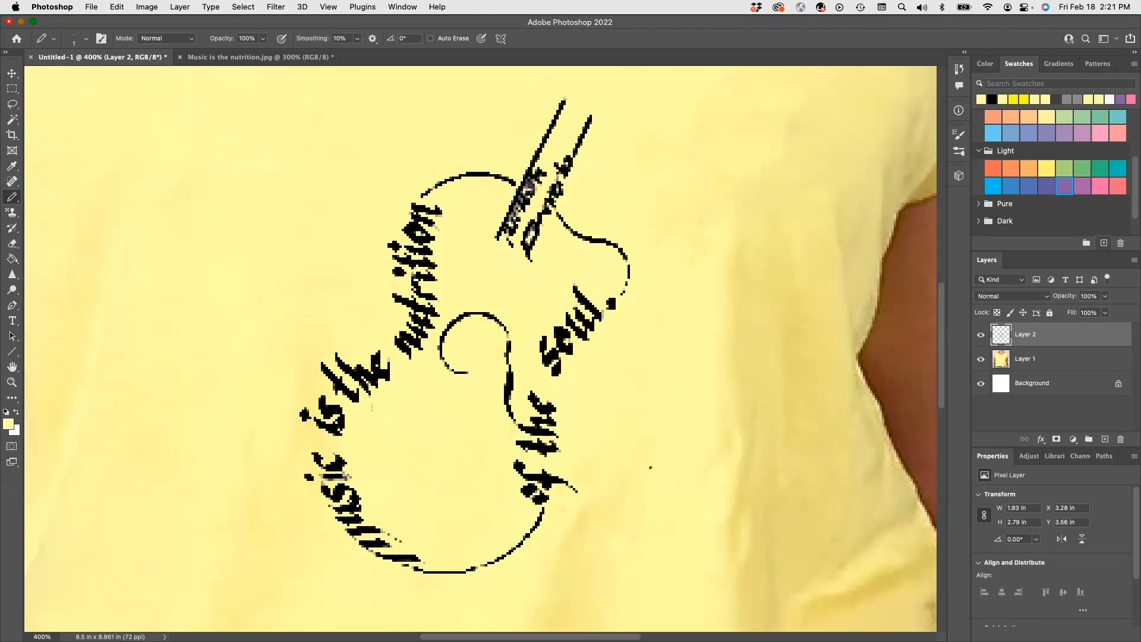
key(super+minus)
key(super+minus)
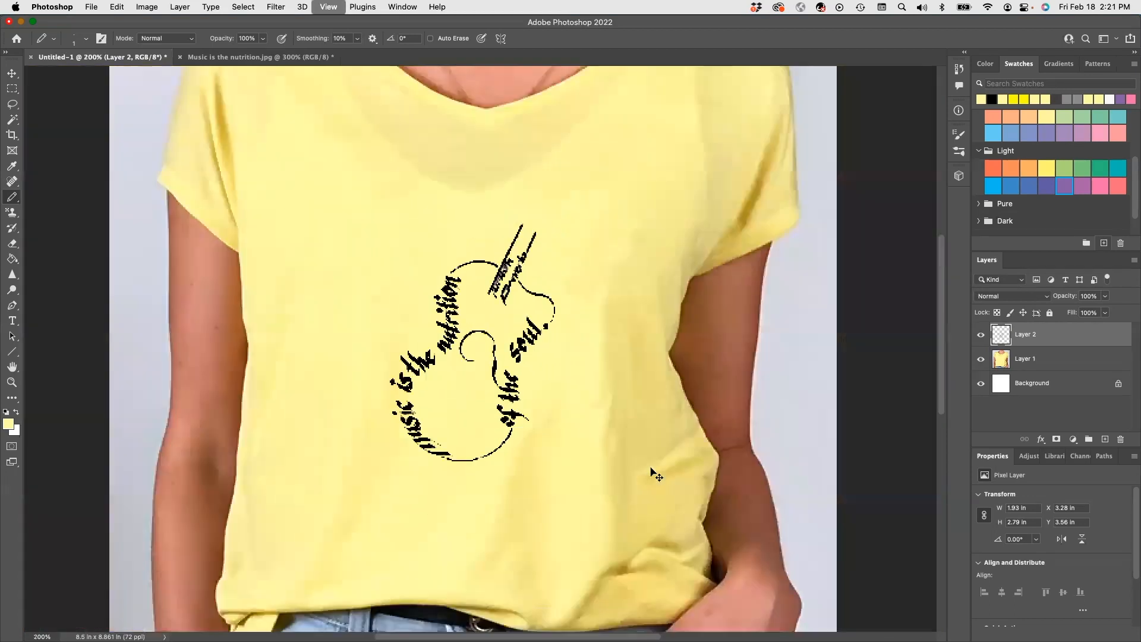
key(super+minus)
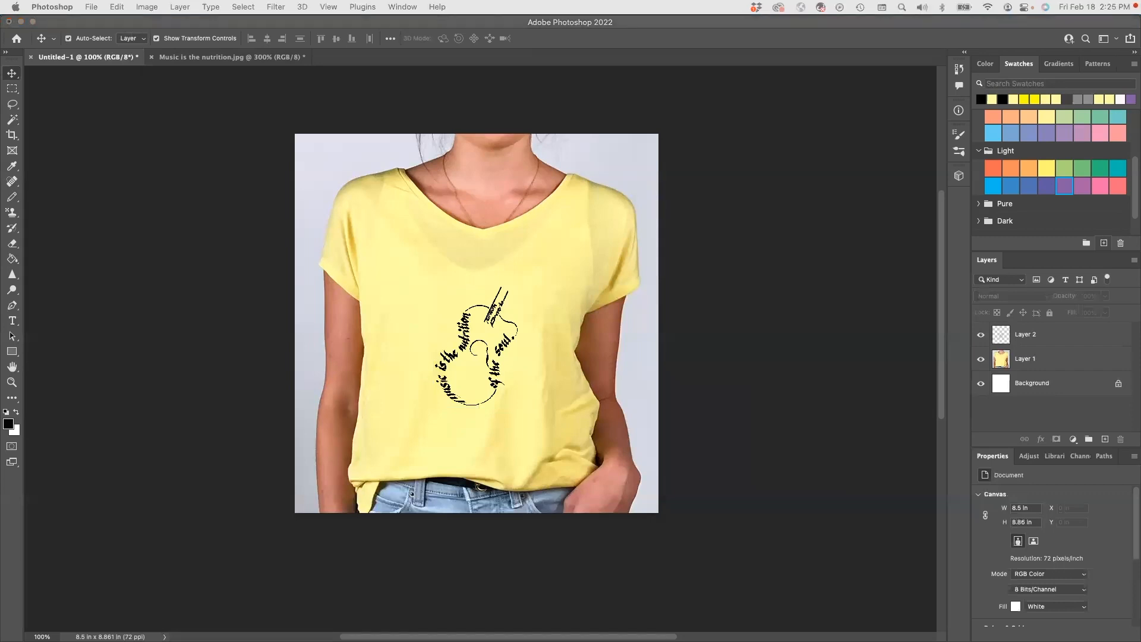
Open the sunset photo "Here Comes the Sun piconly.jpg" and resize the image to 2 inches wide.
double_click(518, 245)
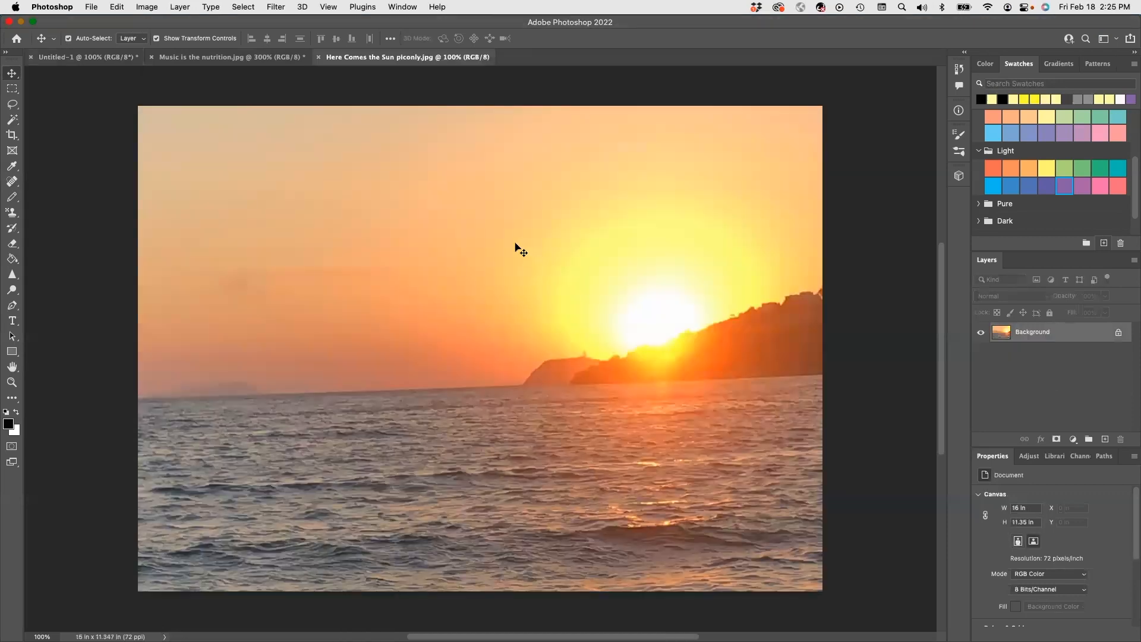
click(13, 91)
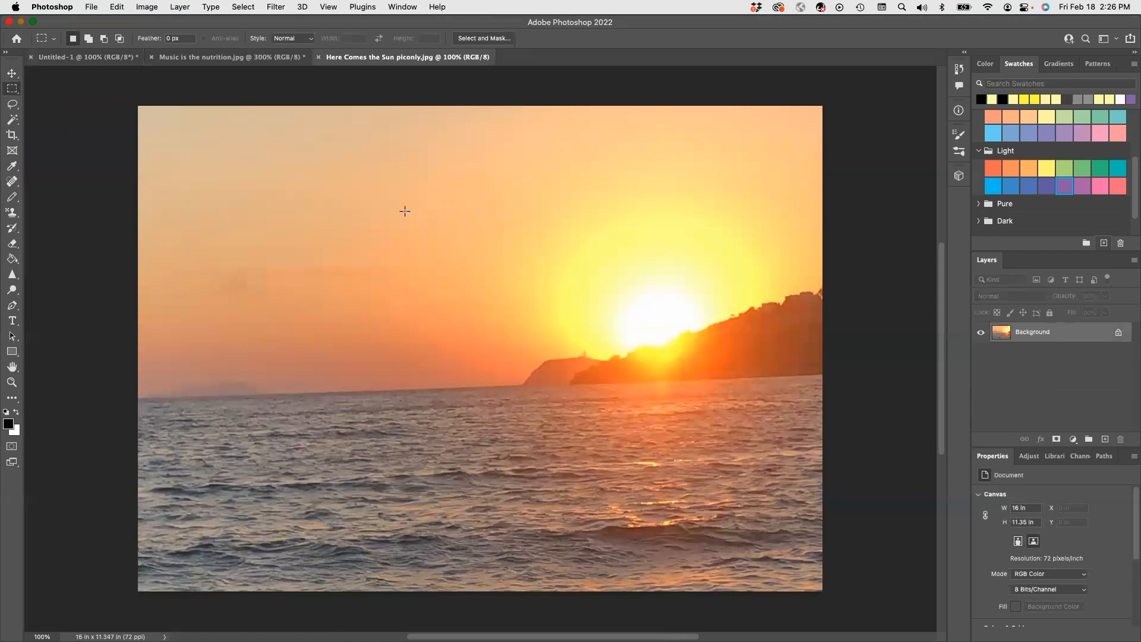
drag(405, 211, 792, 477)
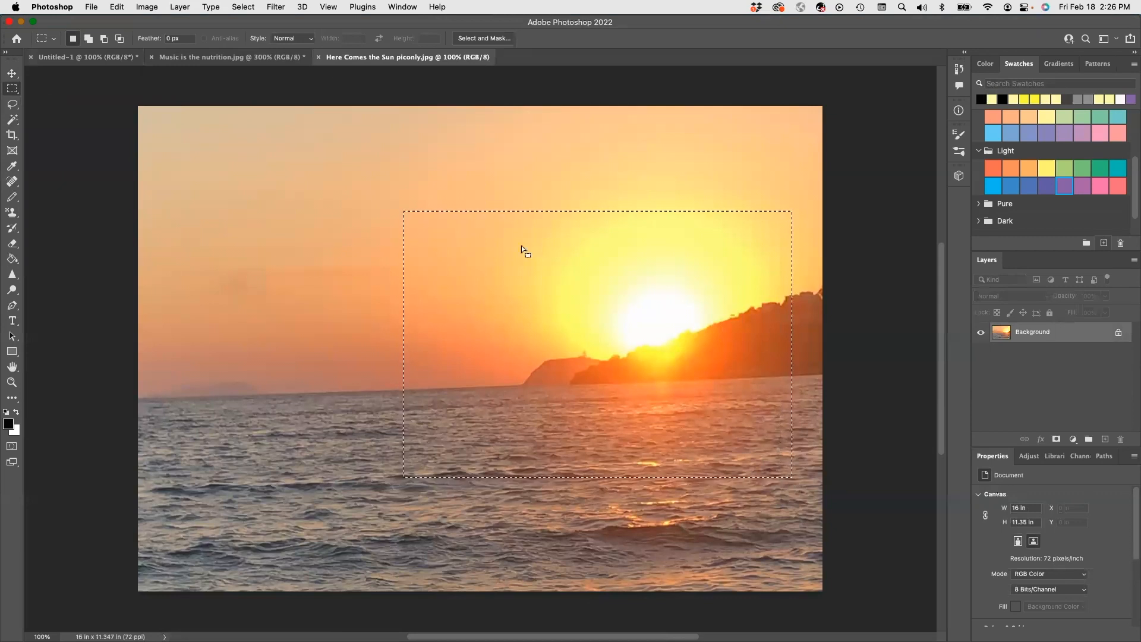
click(153, 8)
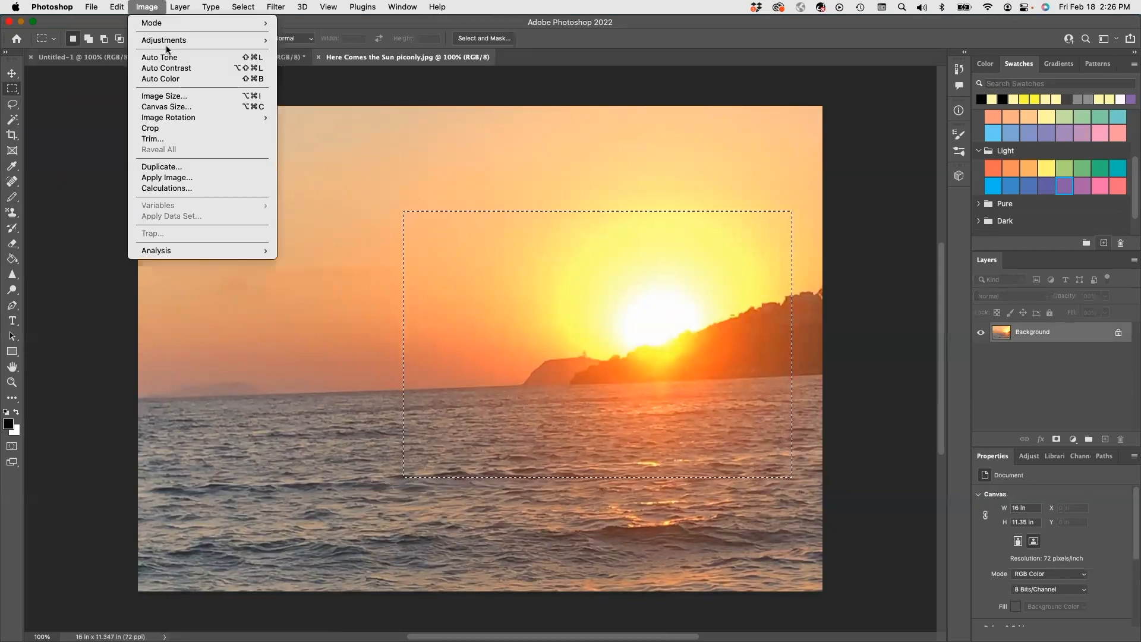
click(167, 98)
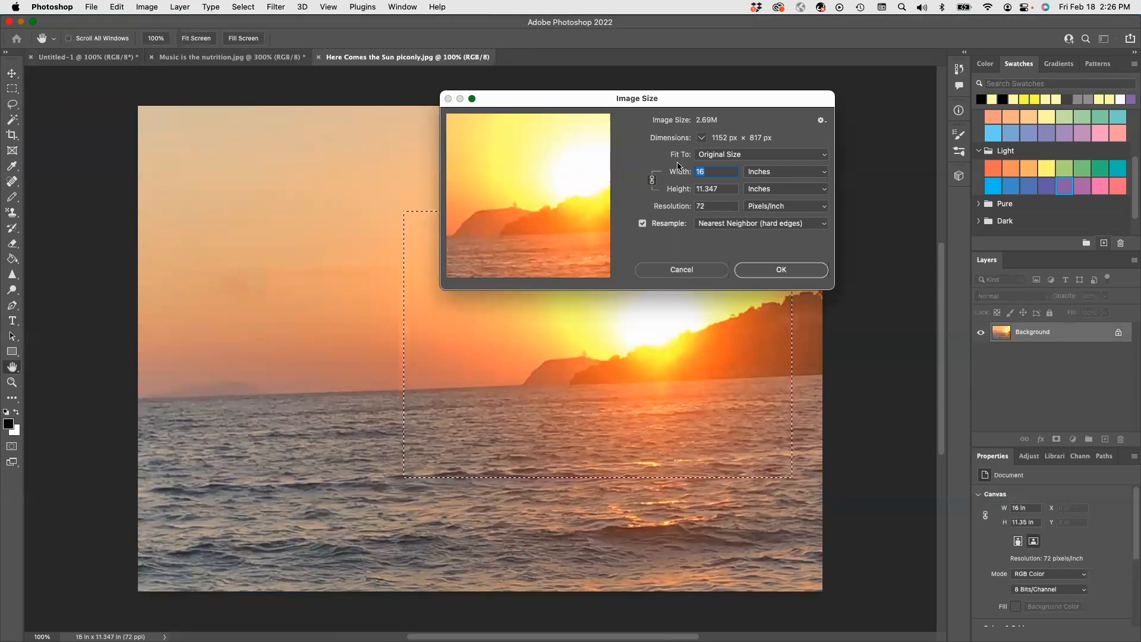
text(2)
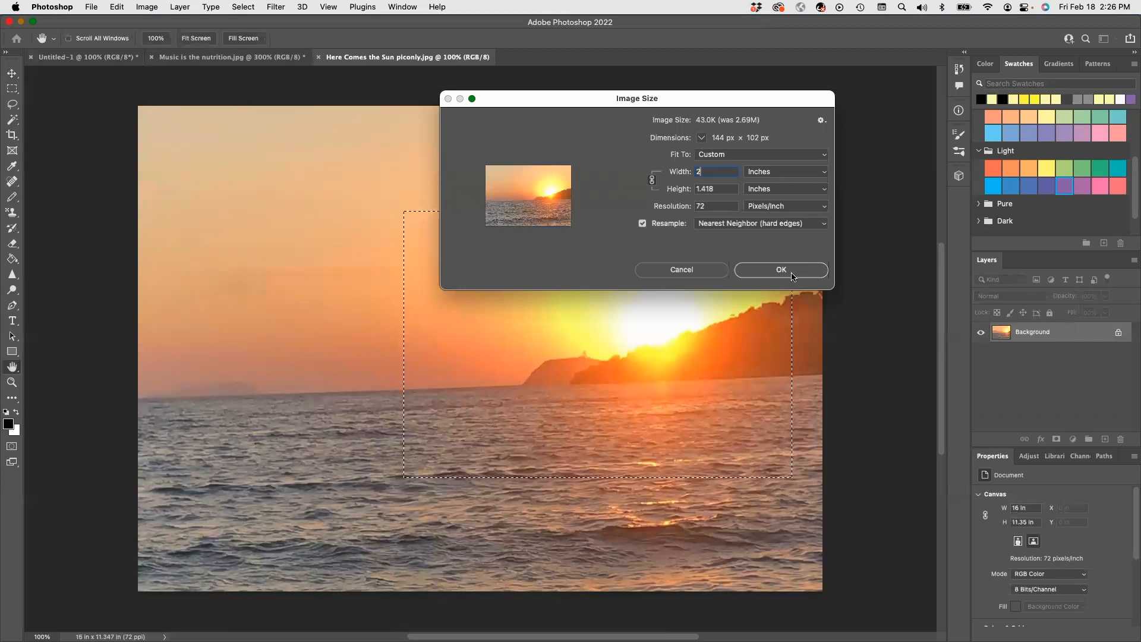
click(776, 269)
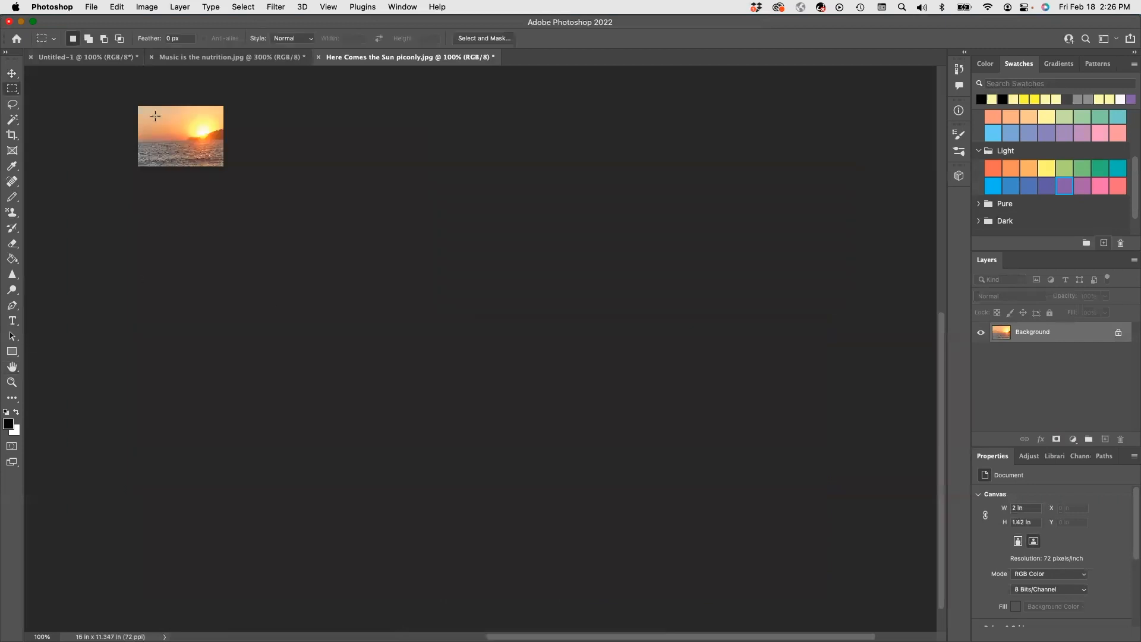
Copy a rectangular area of about 1.07 by 0.79 in around the sun and paste it on a new layer in the T-shirt document.
drag(172, 113, 216, 148)
click(116, 7)
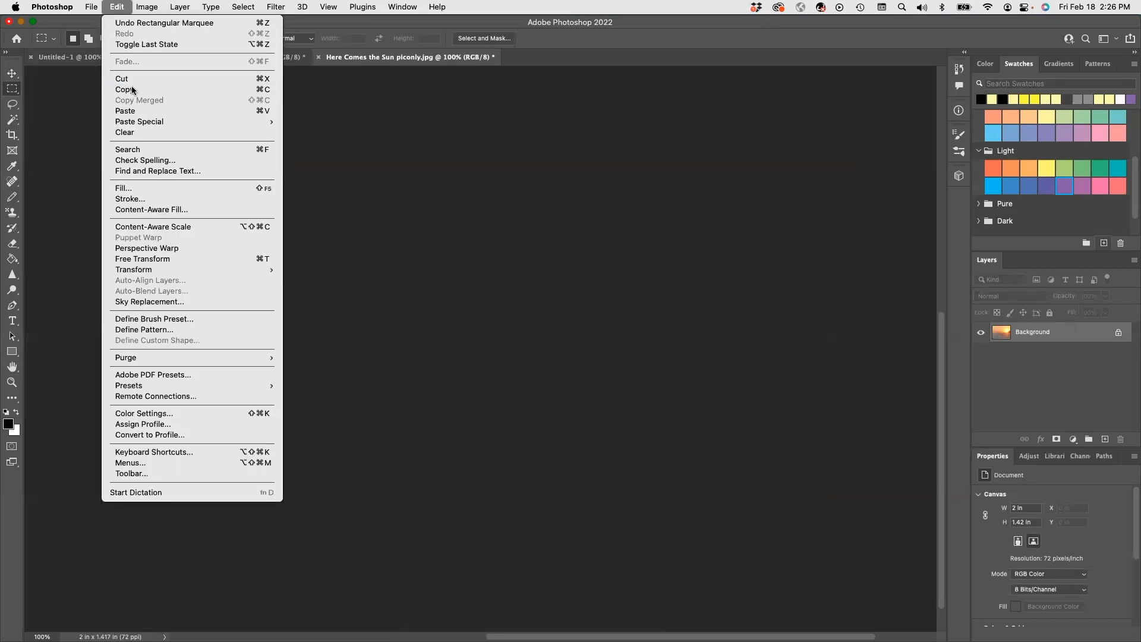
click(125, 90)
click(104, 56)
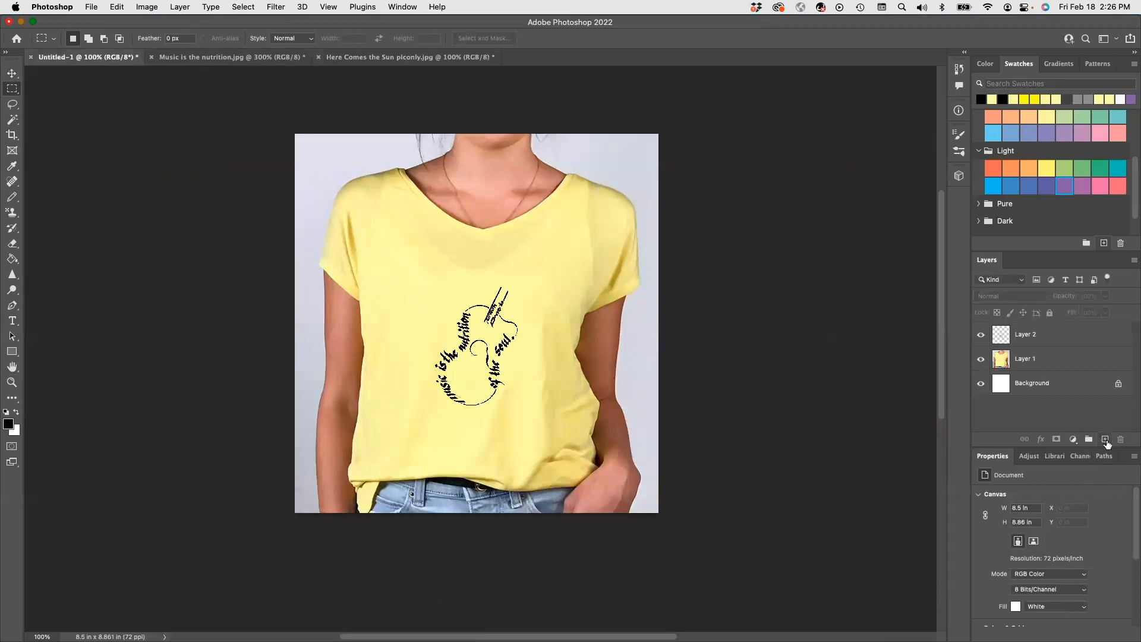
click(1105, 439)
key(super+v)
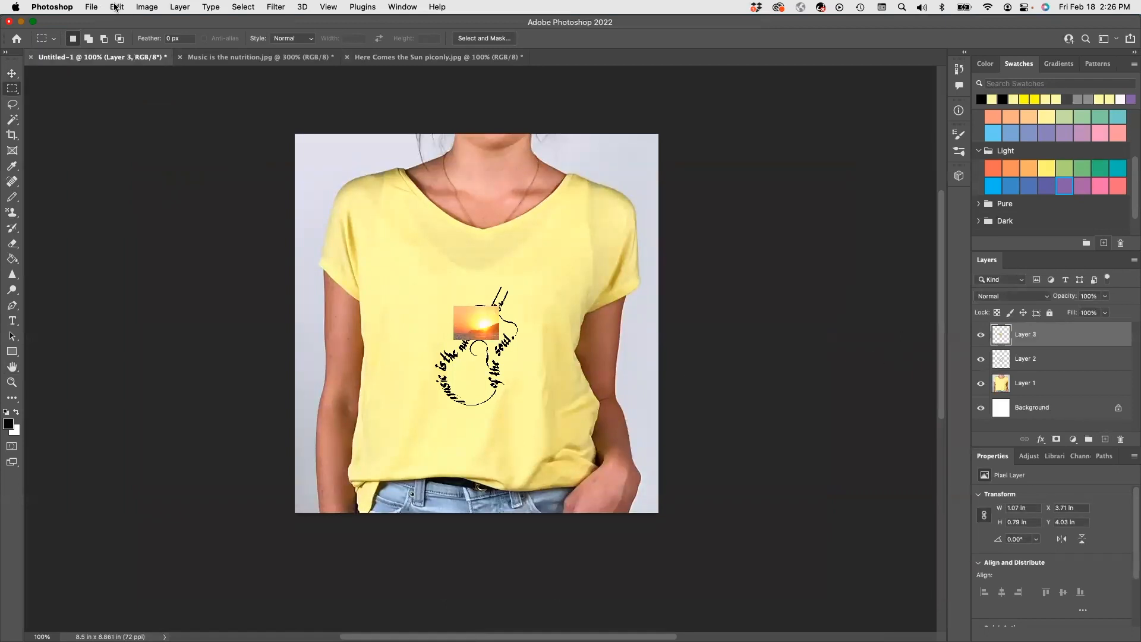
Scale the pasted sunset to about 273% and position it over the guitar lettering on the shirt.
click(116, 7)
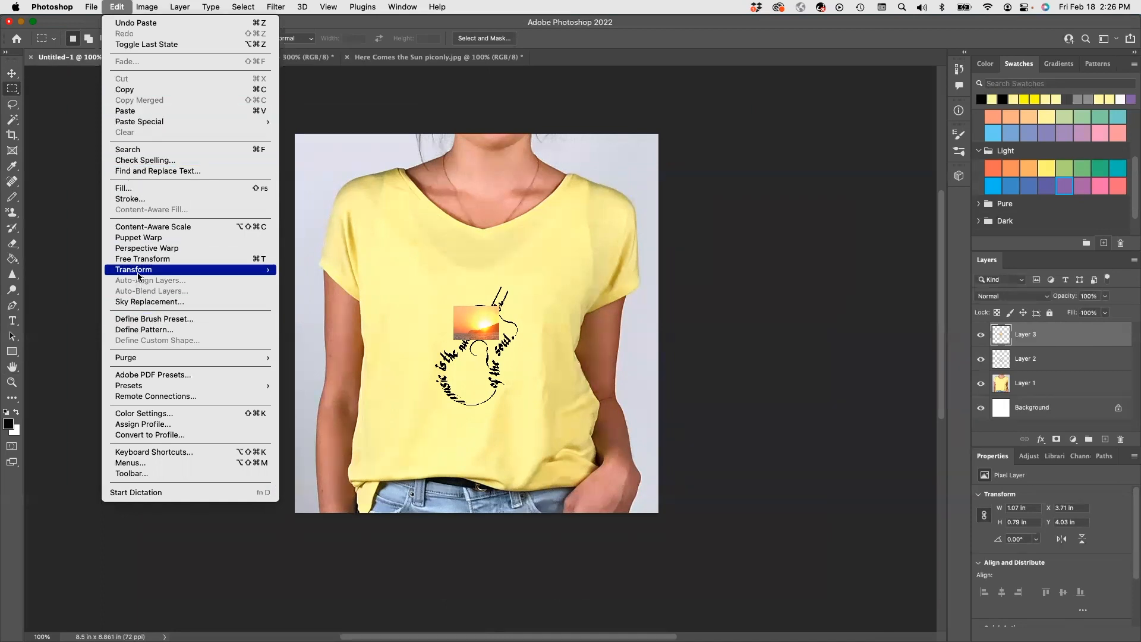
mouse_move(138, 276)
click(300, 286)
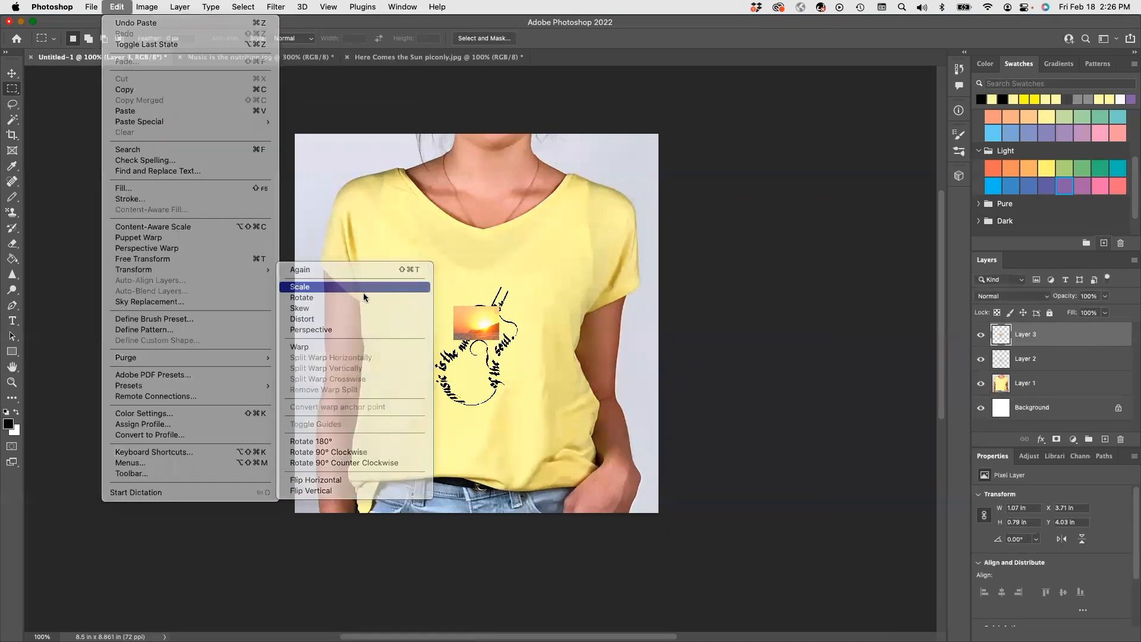
drag(498, 338, 480, 400)
drag(525, 346, 484, 225)
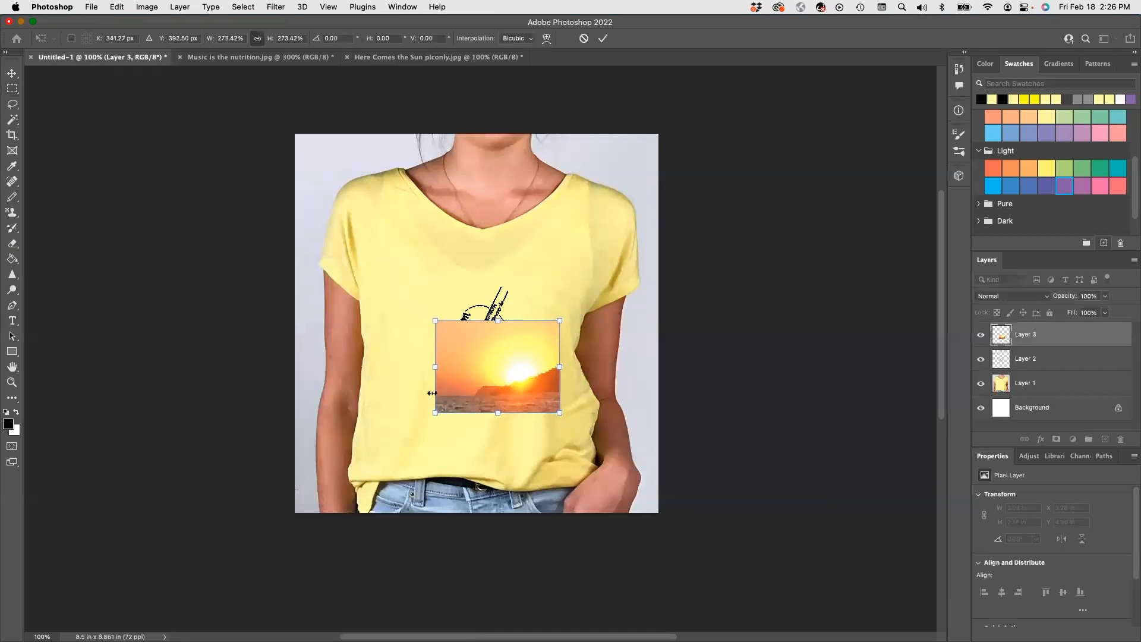
drag(501, 356, 489, 355)
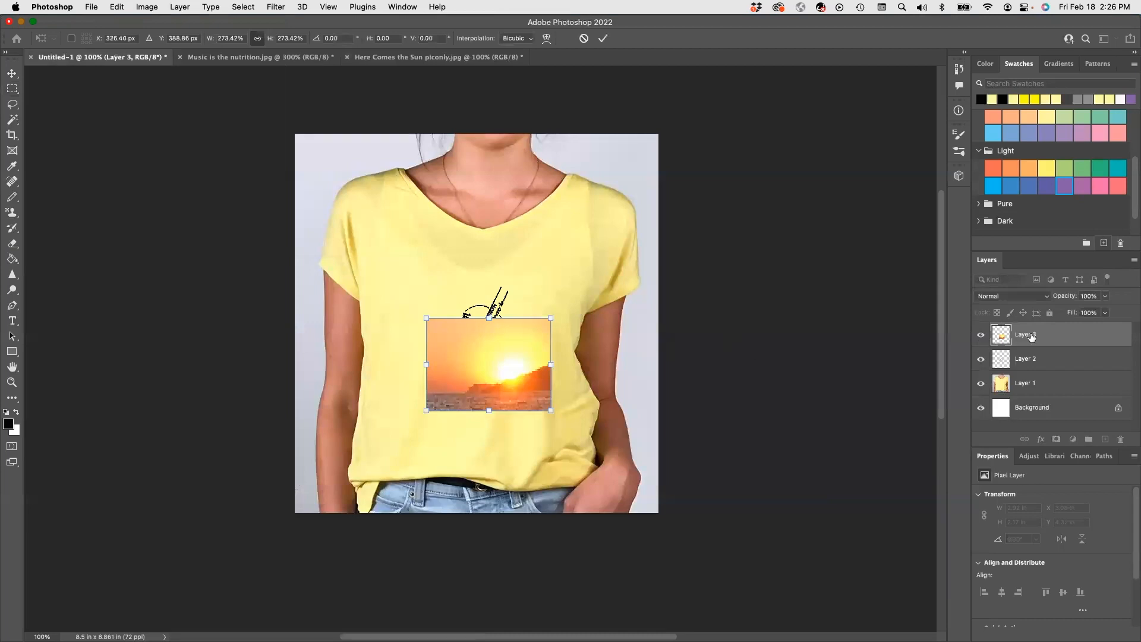
Place the sunset layer beneath the guitar lettering layer and enlarge it to about 3.83 by 2.83 in behind the whole design.
drag(1063, 337, 1061, 371)
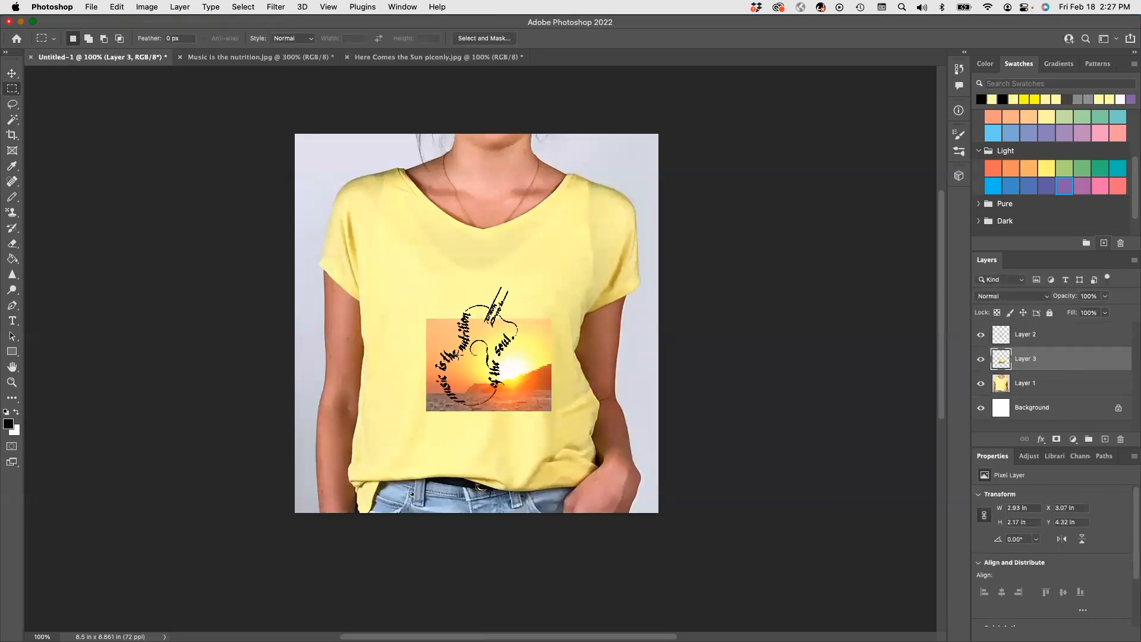
click(12, 73)
mouse_move(521, 394)
mouse_down()
mouse_move(491, 346)
mouse_move(550, 438)
mouse_move(509, 383)
mouse_up()
key(Return)
drag(529, 381, 532, 383)
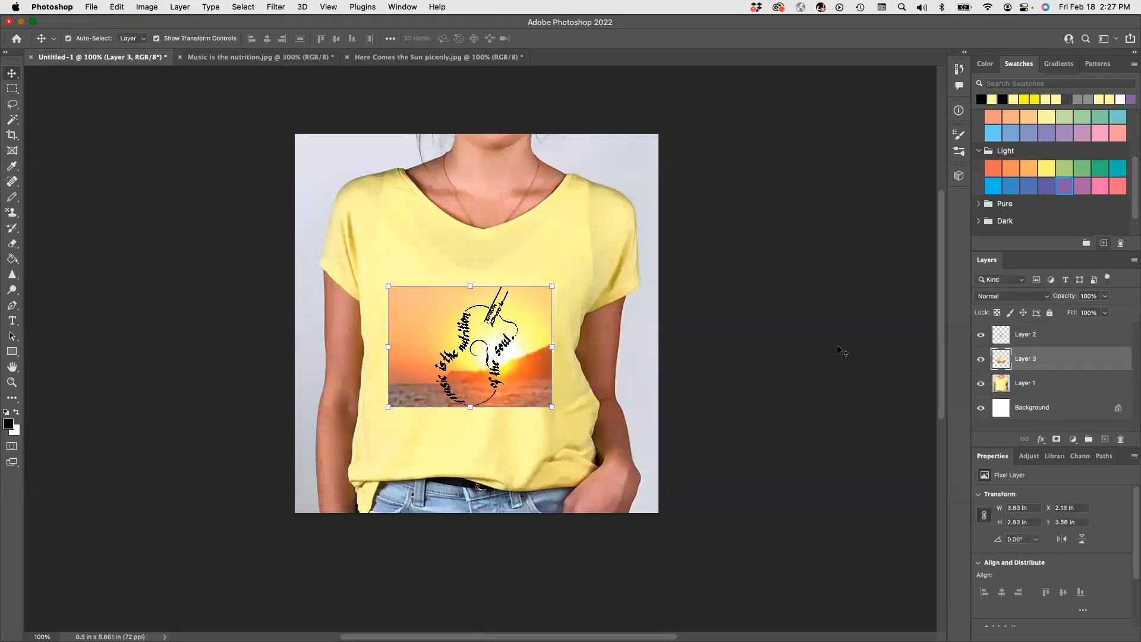
click(750, 389)
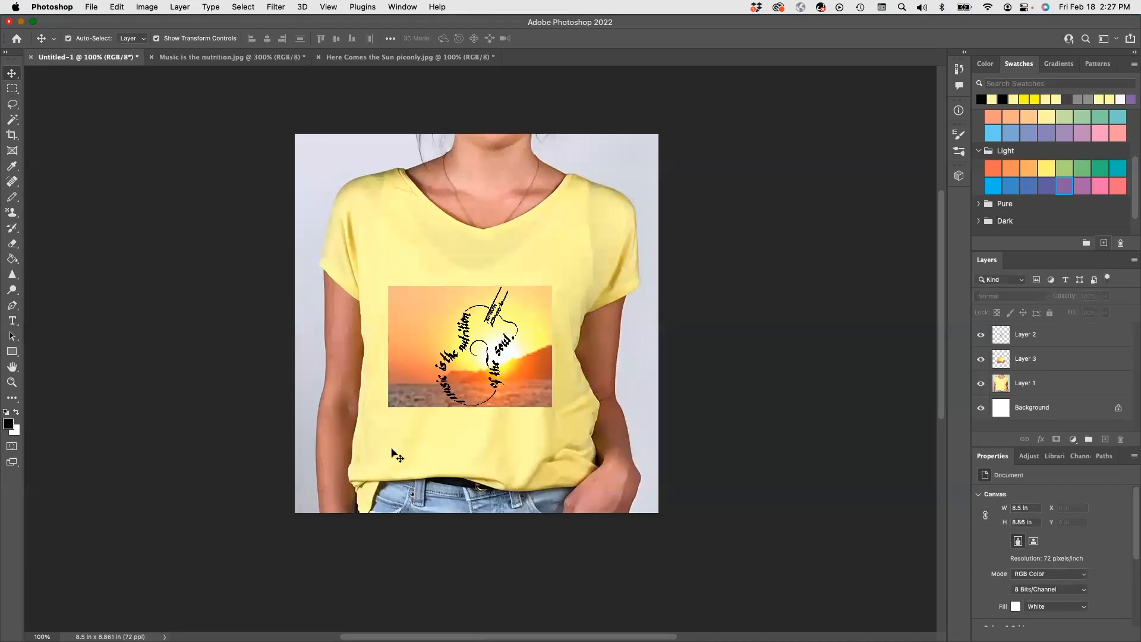
Save the T-shirt document on the computer as "Exercise 28 Tshirt design1.pdf".
key(u)
key(super+s)
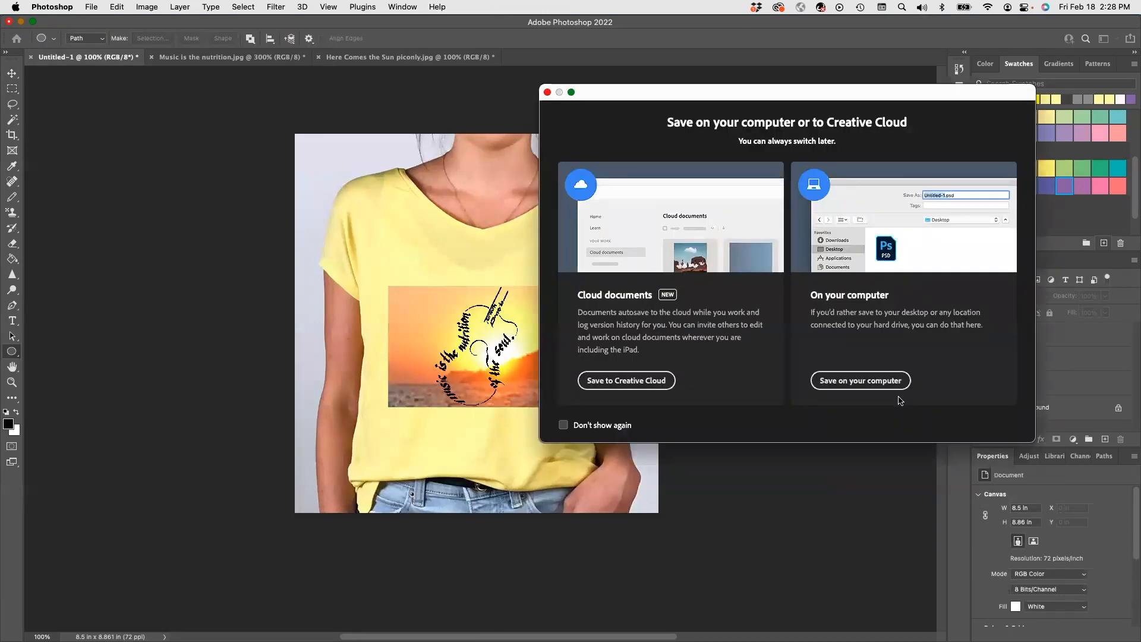
click(880, 380)
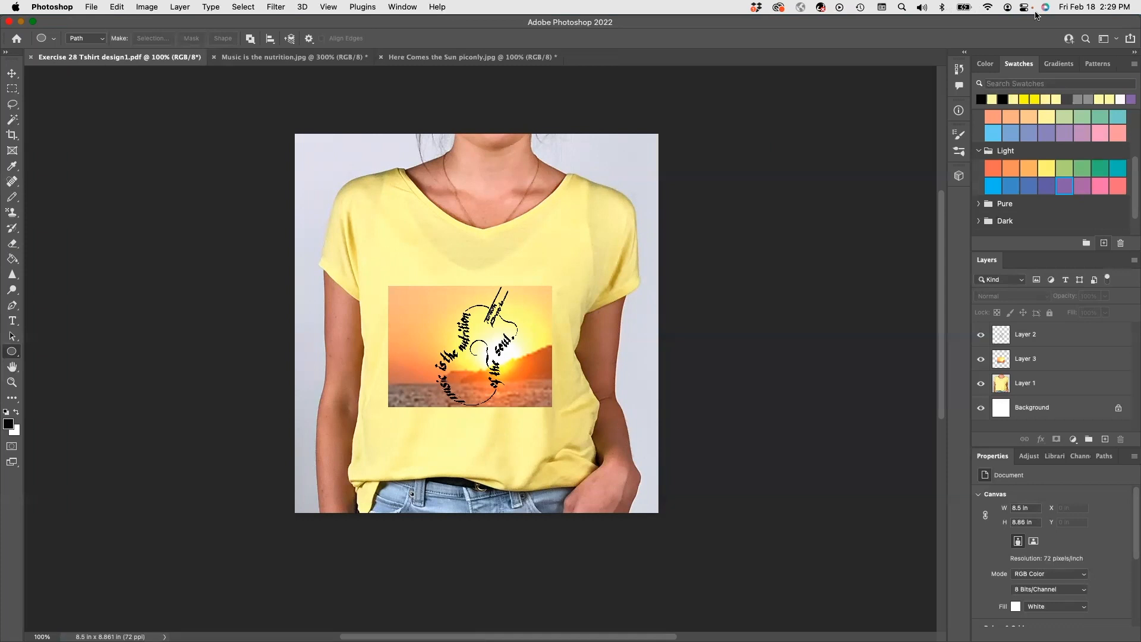